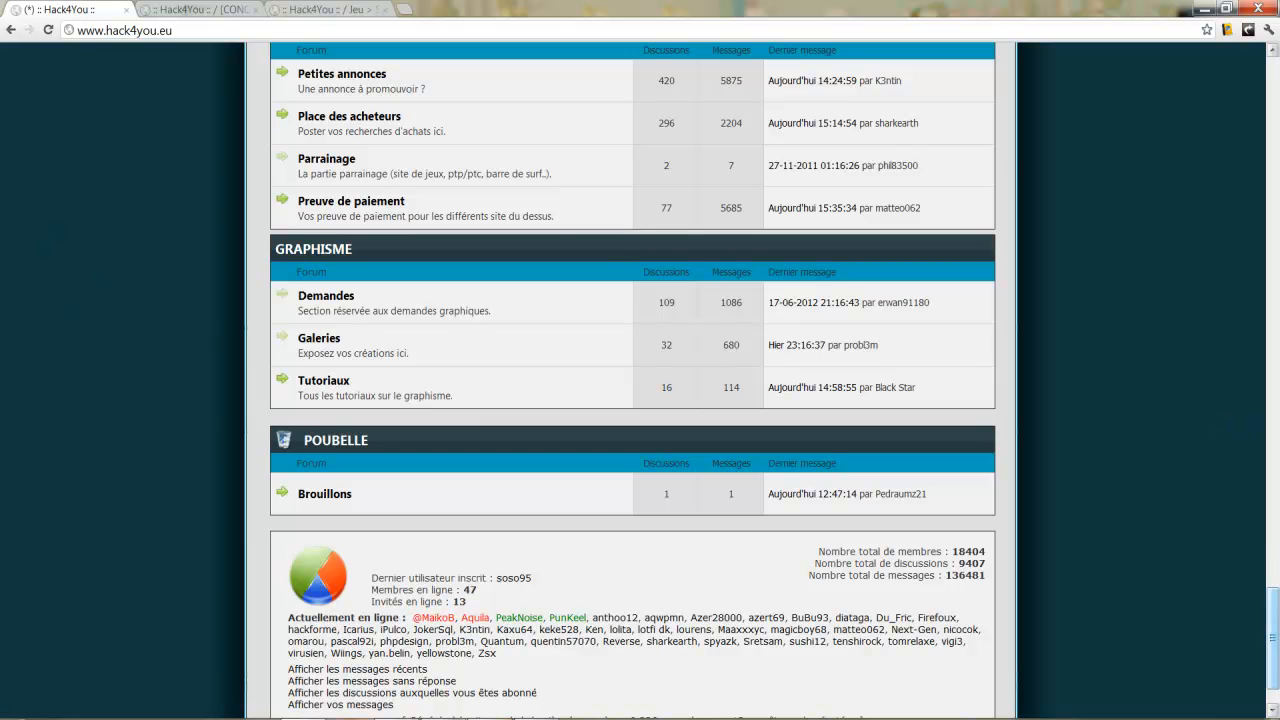
# Search Google Images for "tropique palmier" in a new browser window.
pyautogui.moveTo(1274, 640); pyautogui.dragTo(1270, 112)
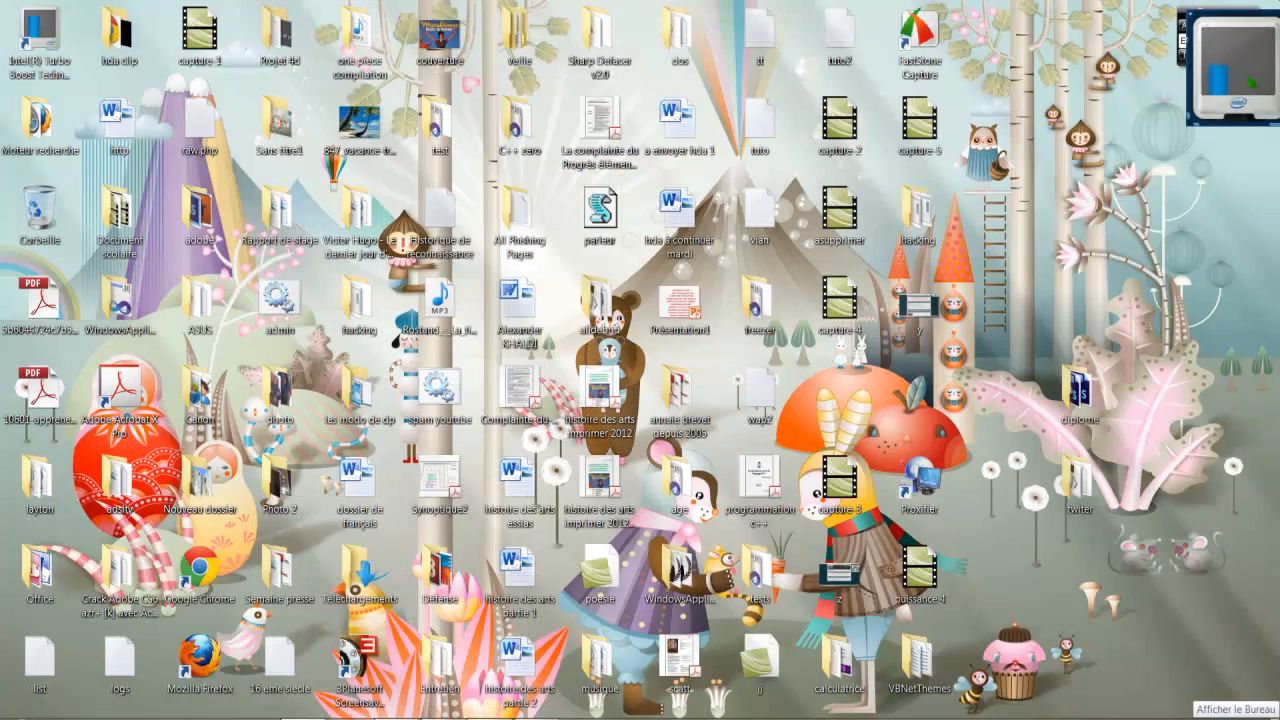
pyautogui.click(1276, 718)
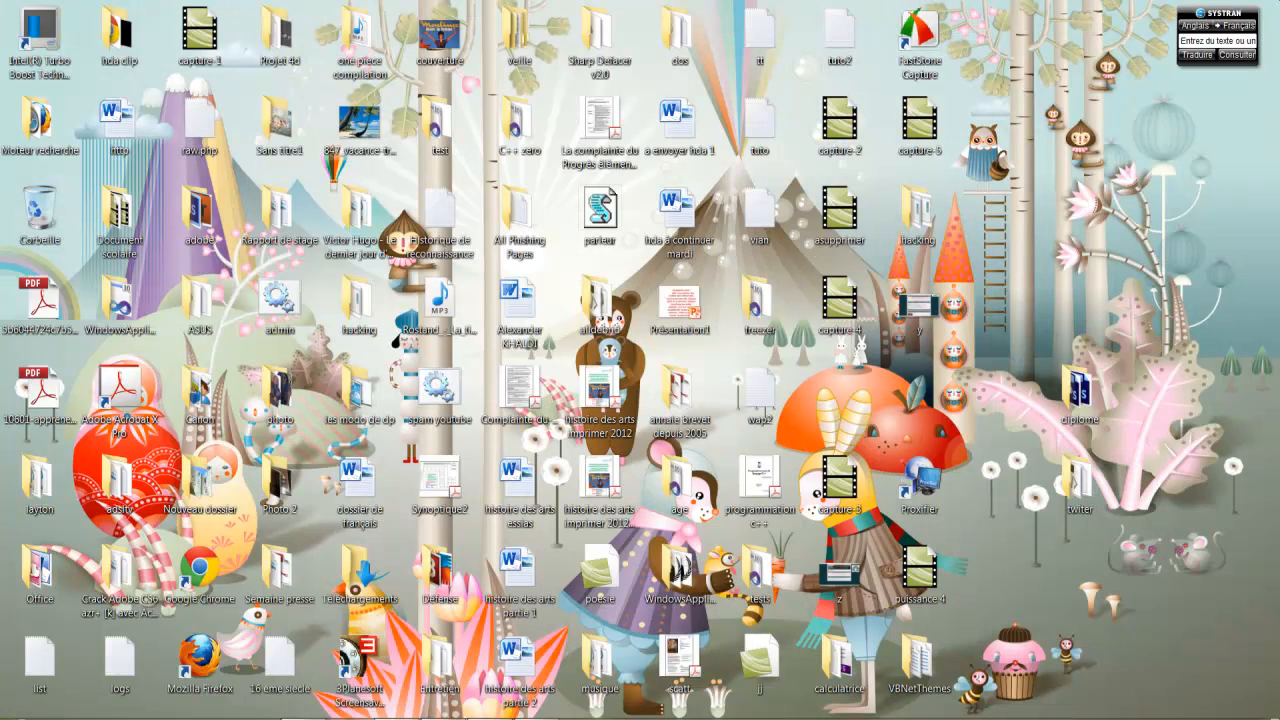
pyautogui.hotkey('ctrl', 'n')
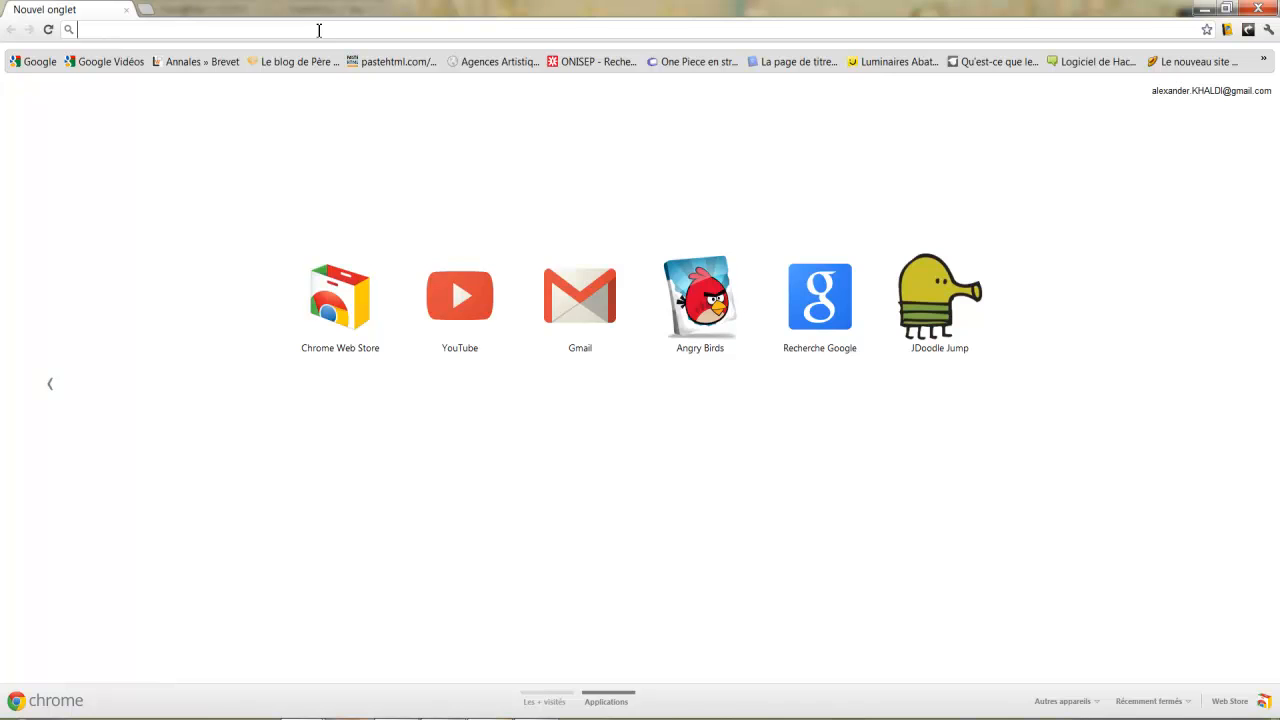
pyautogui.write('tropique')
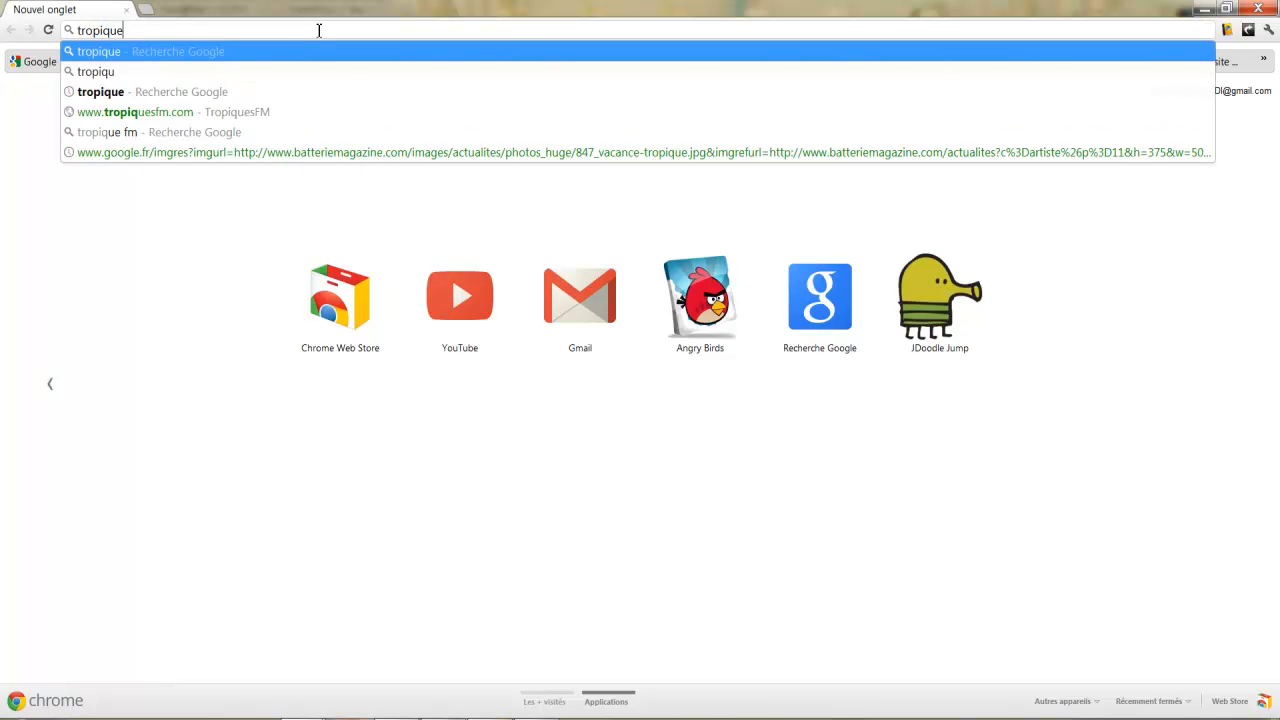
pyautogui.write(' palmier')
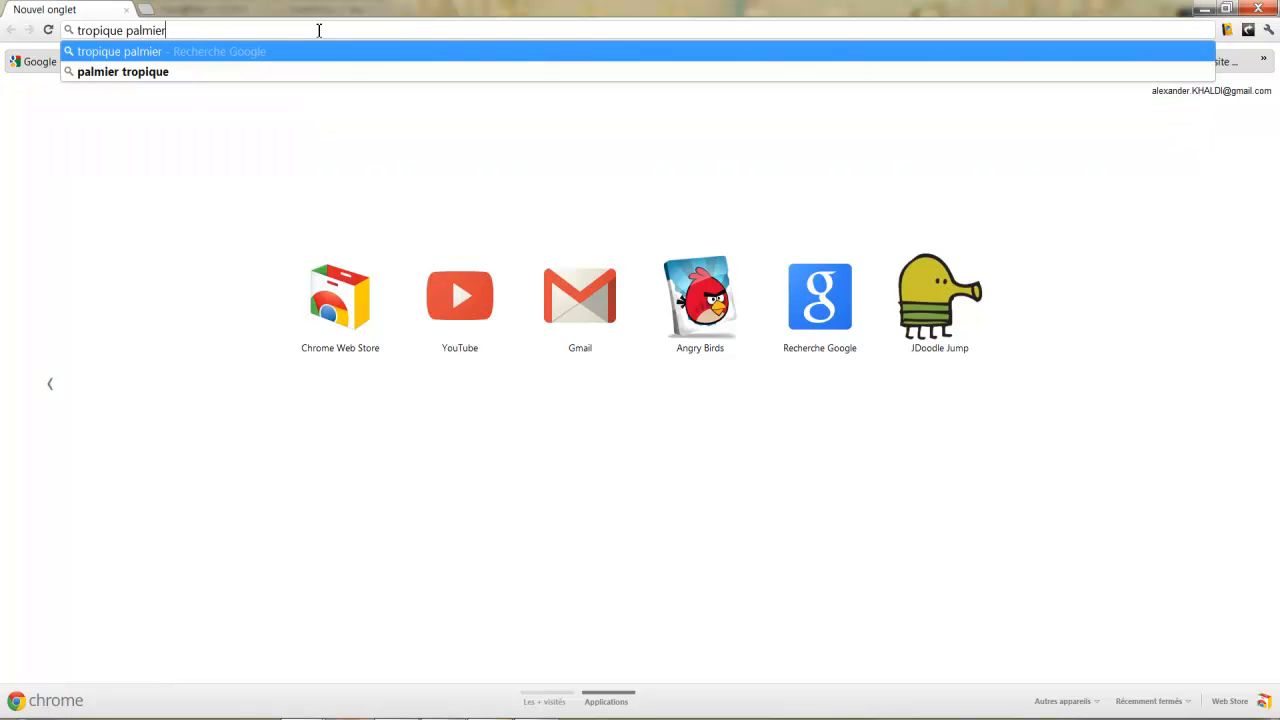
pyautogui.press('Return')
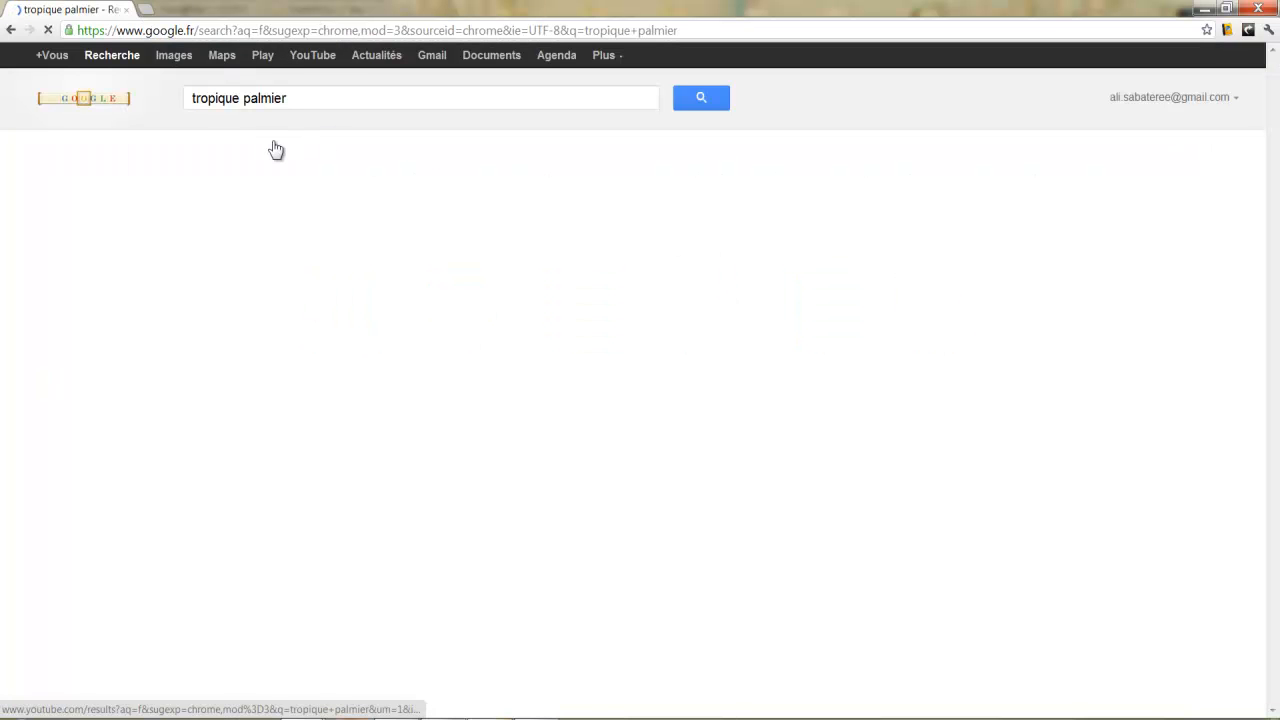
pyautogui.click(184, 59)
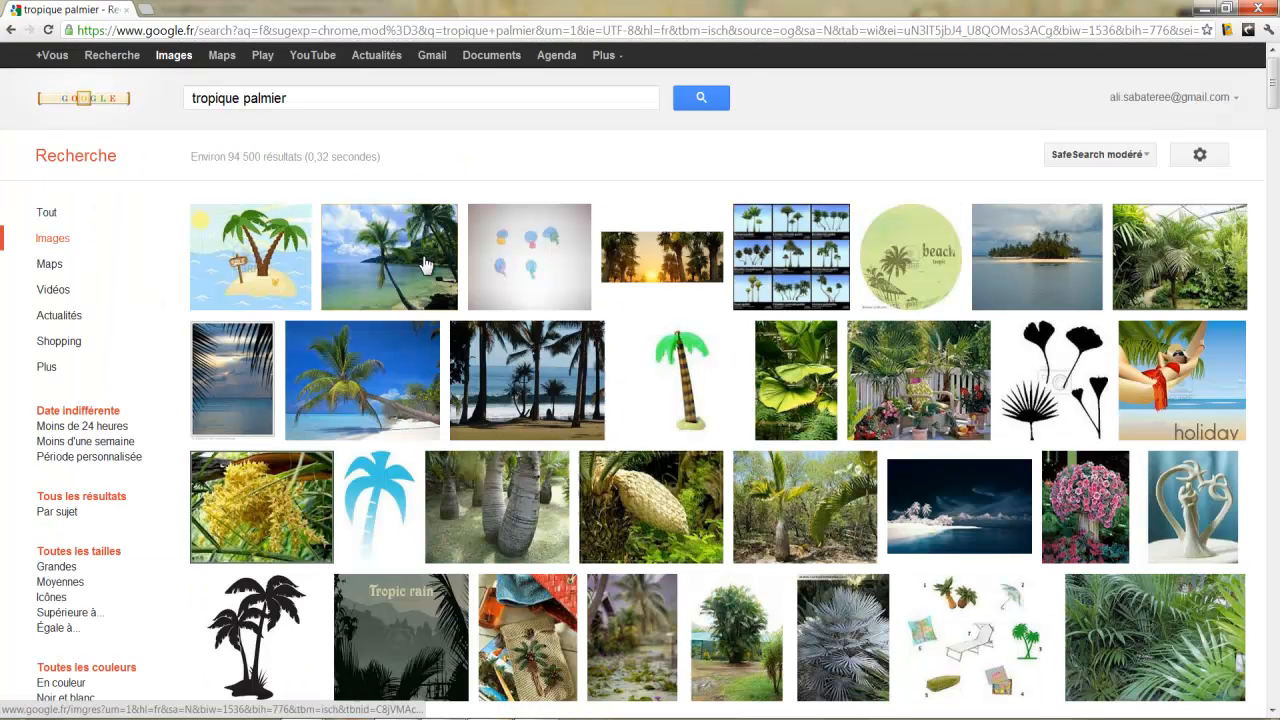
# Open a new tab from the image results and view the linternaute.com bottle palm photo there.
pyautogui.moveTo(490, 283)
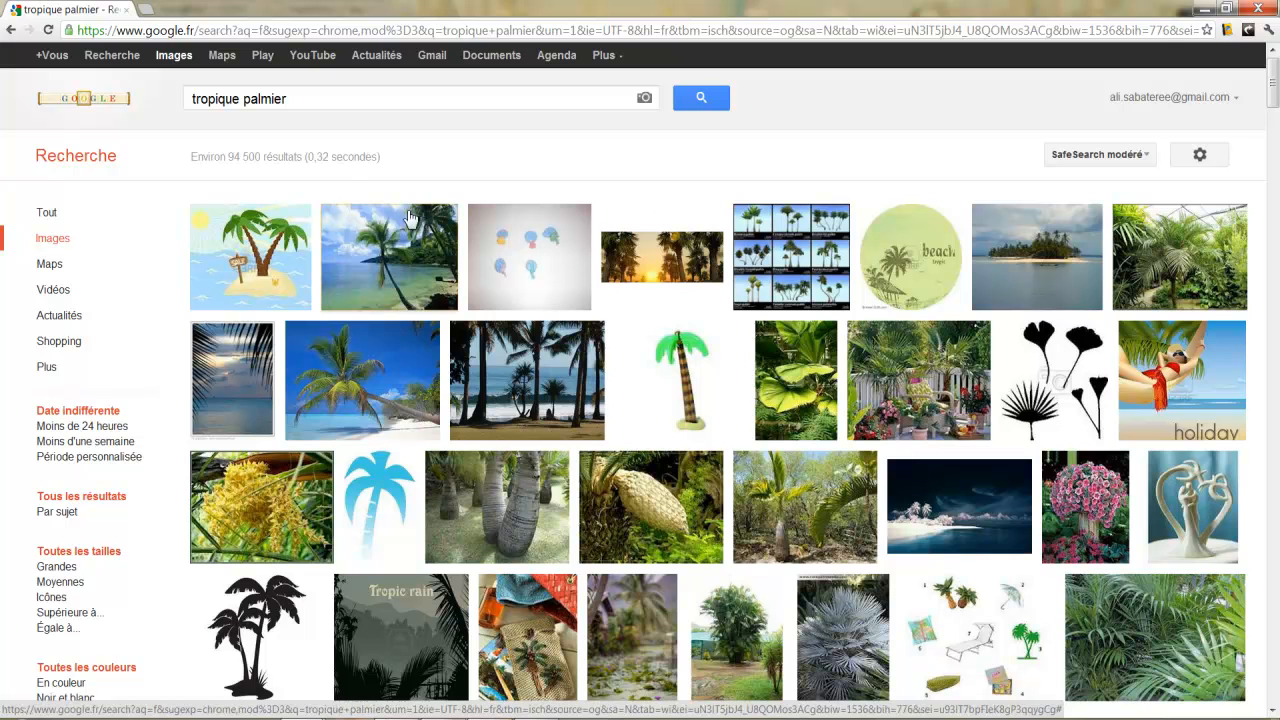
pyautogui.rightClick(238, 262)
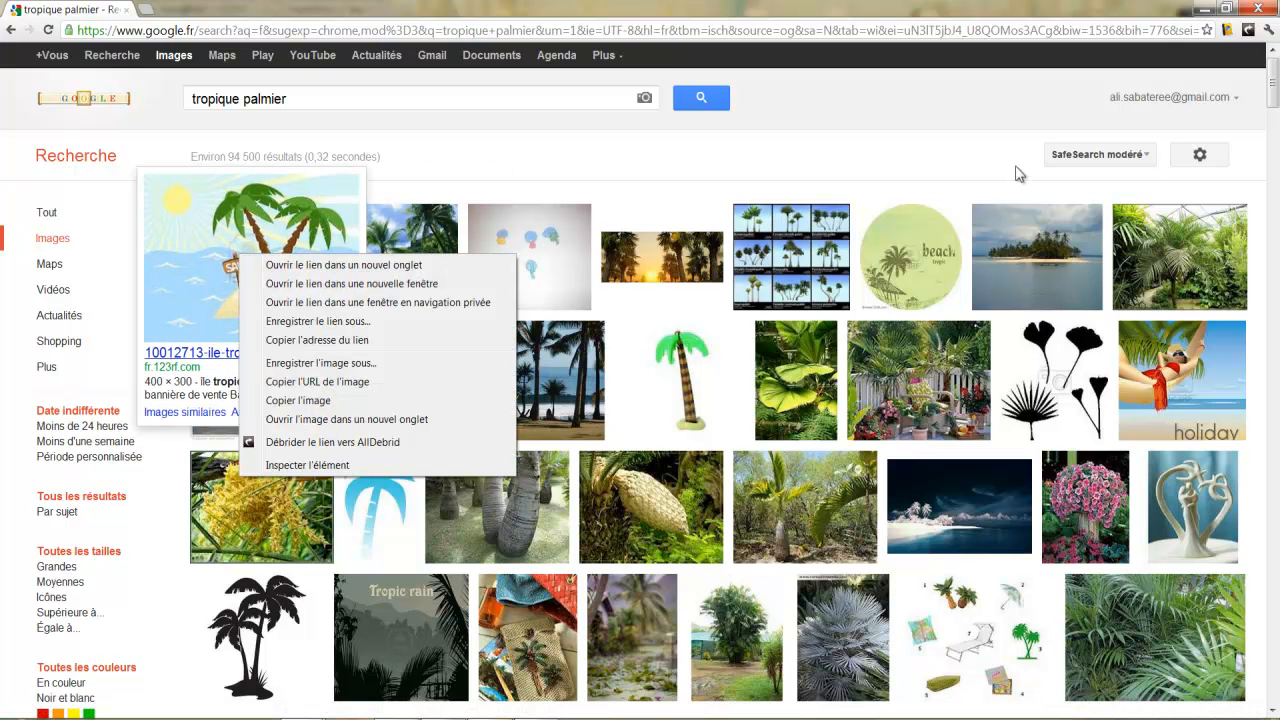
pyautogui.rightClick(1047, 246)
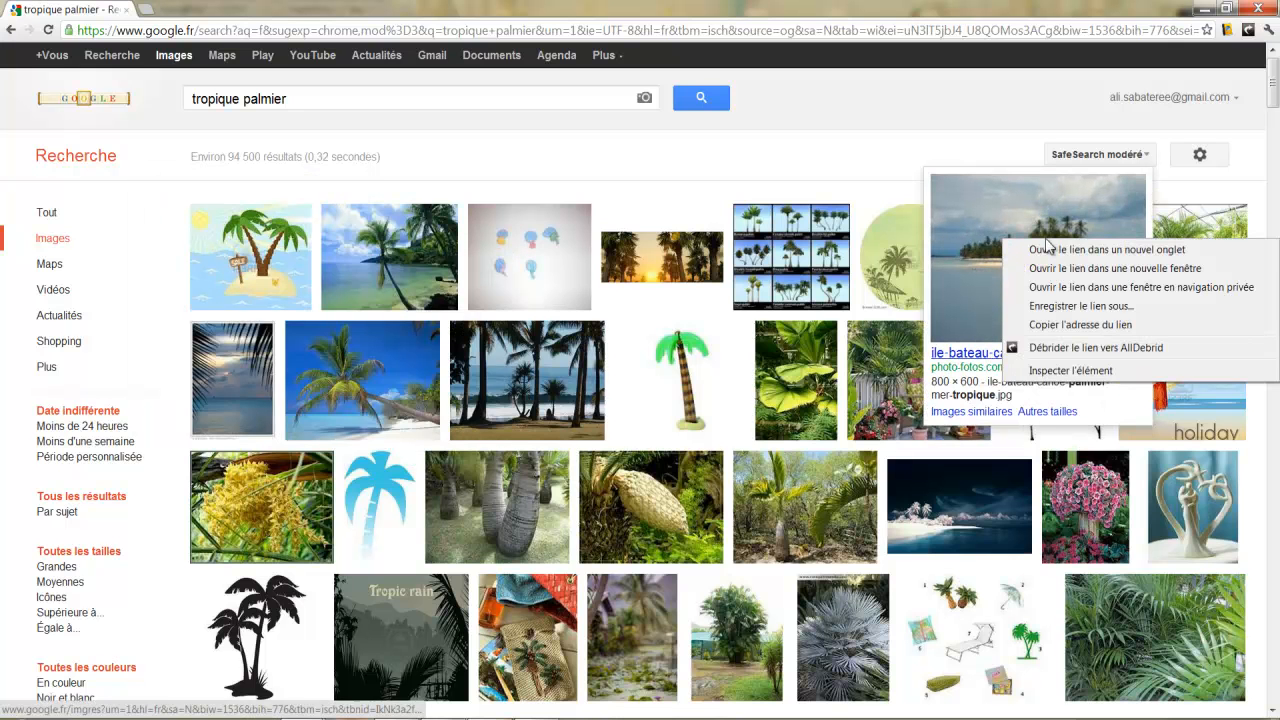
pyautogui.rightClick(798, 516)
pyautogui.click(822, 524)
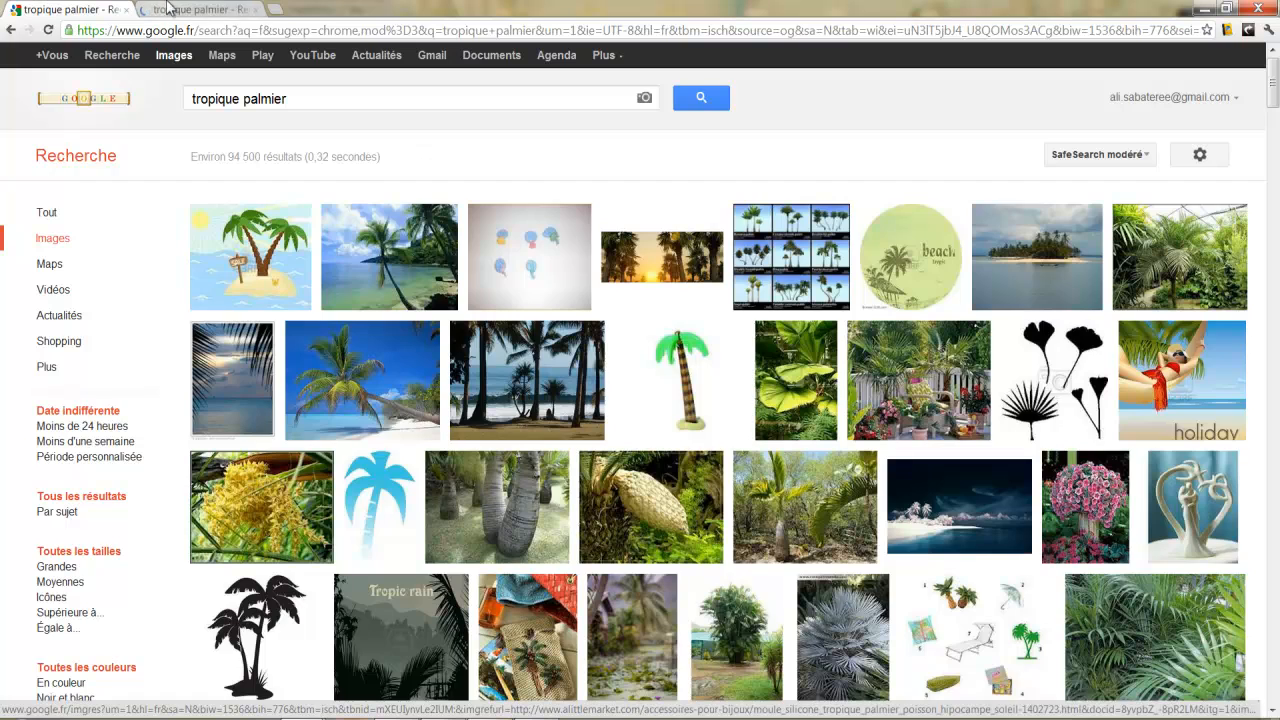
pyautogui.click(168, 9)
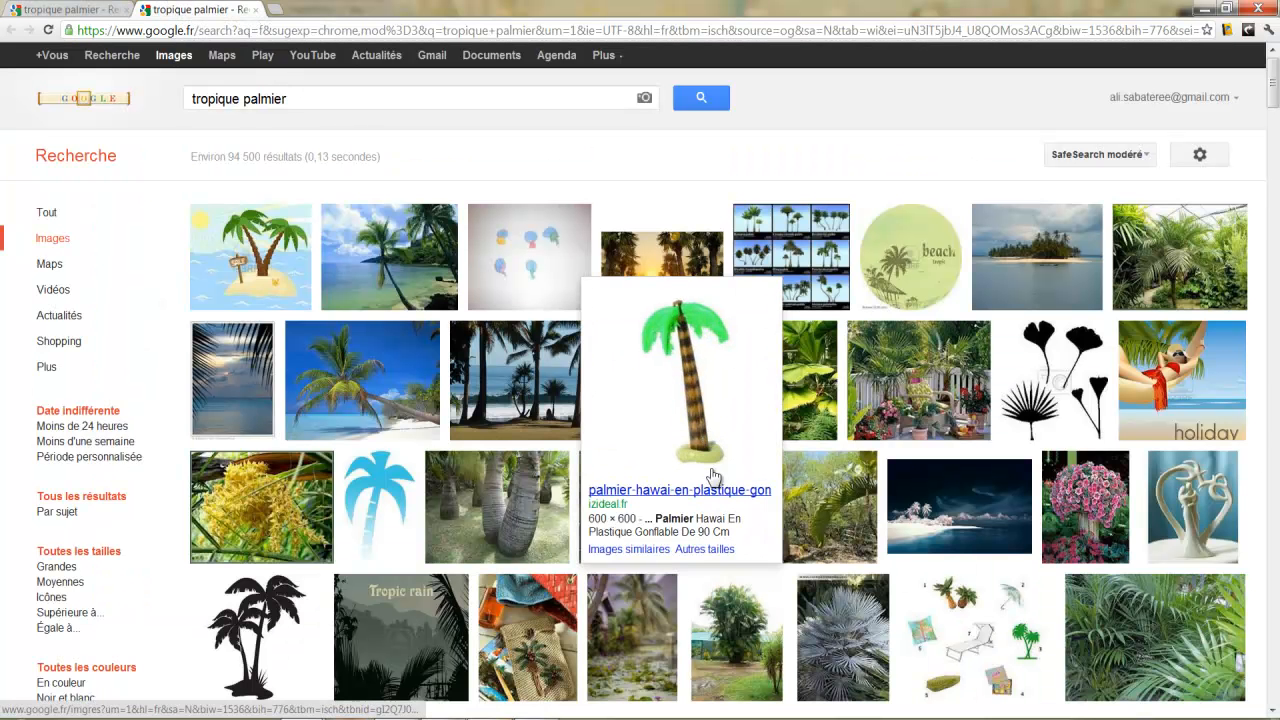
pyautogui.click(812, 512)
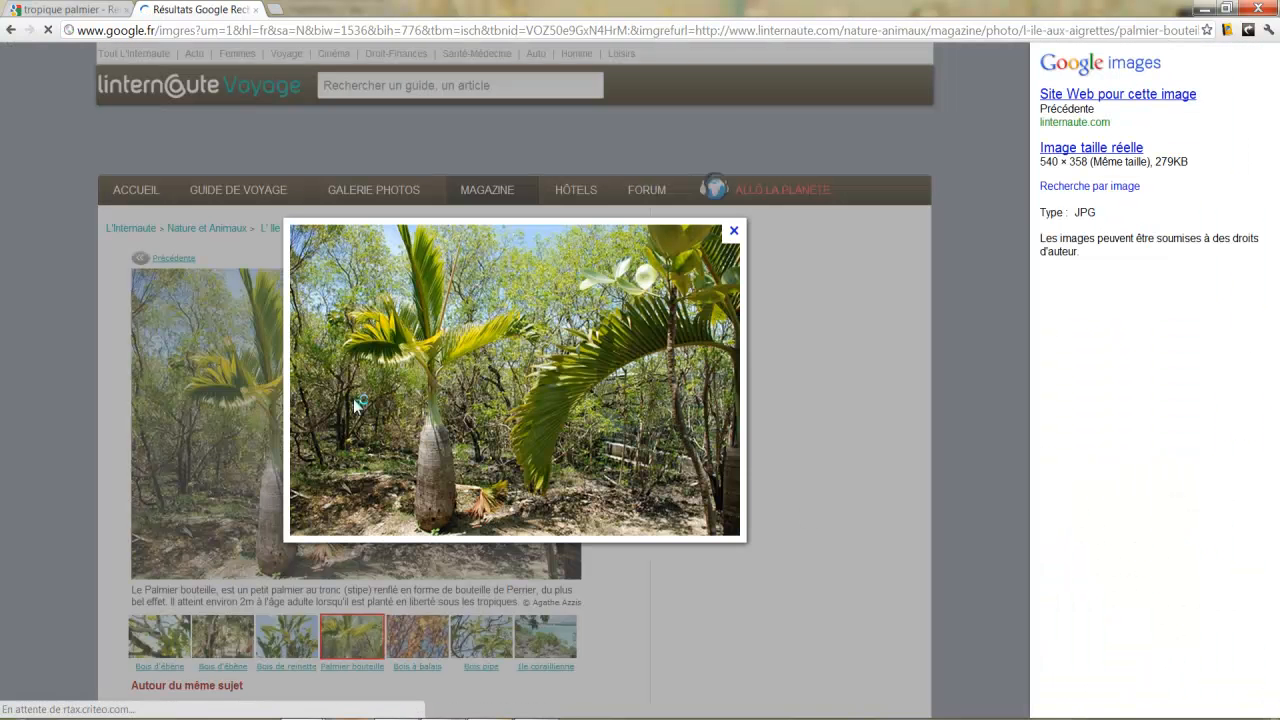
# Save the bottle palm photo to the Bureau as the JPEG palmier-bouteille-237002 and copy its file name.
pyautogui.rightClick(357, 407)
pyautogui.click(396, 410)
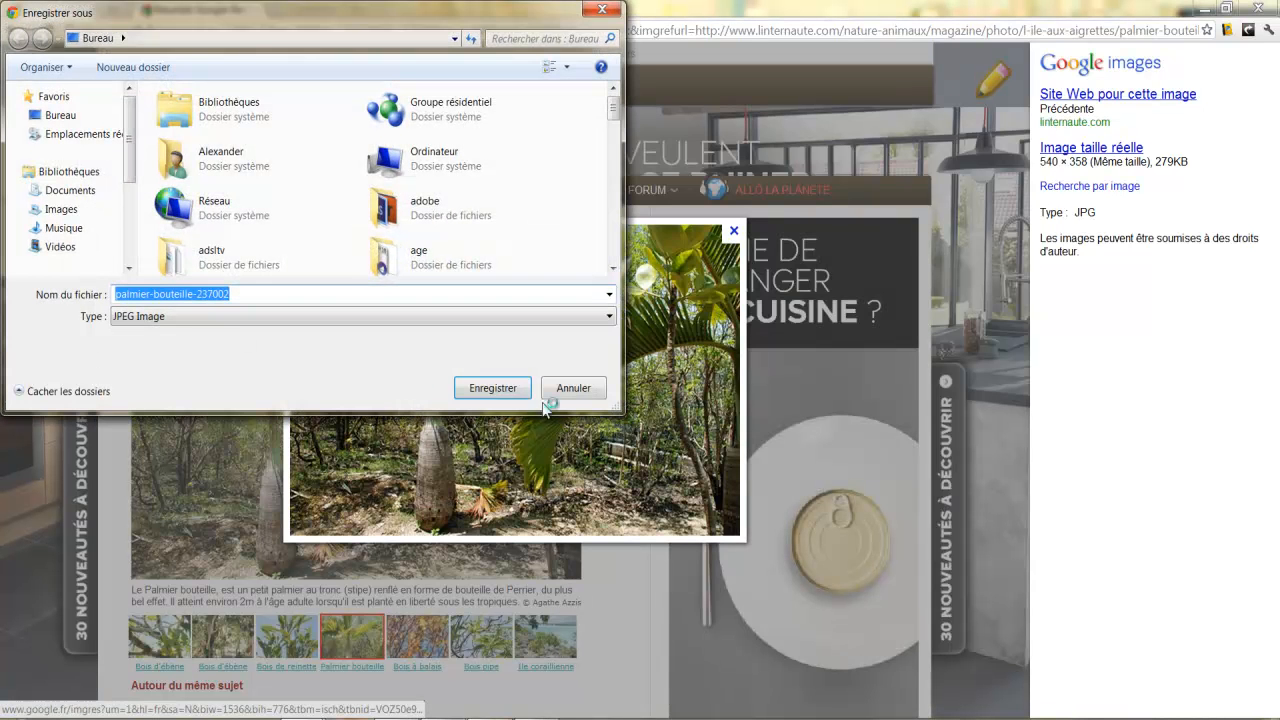
pyautogui.click(58, 115)
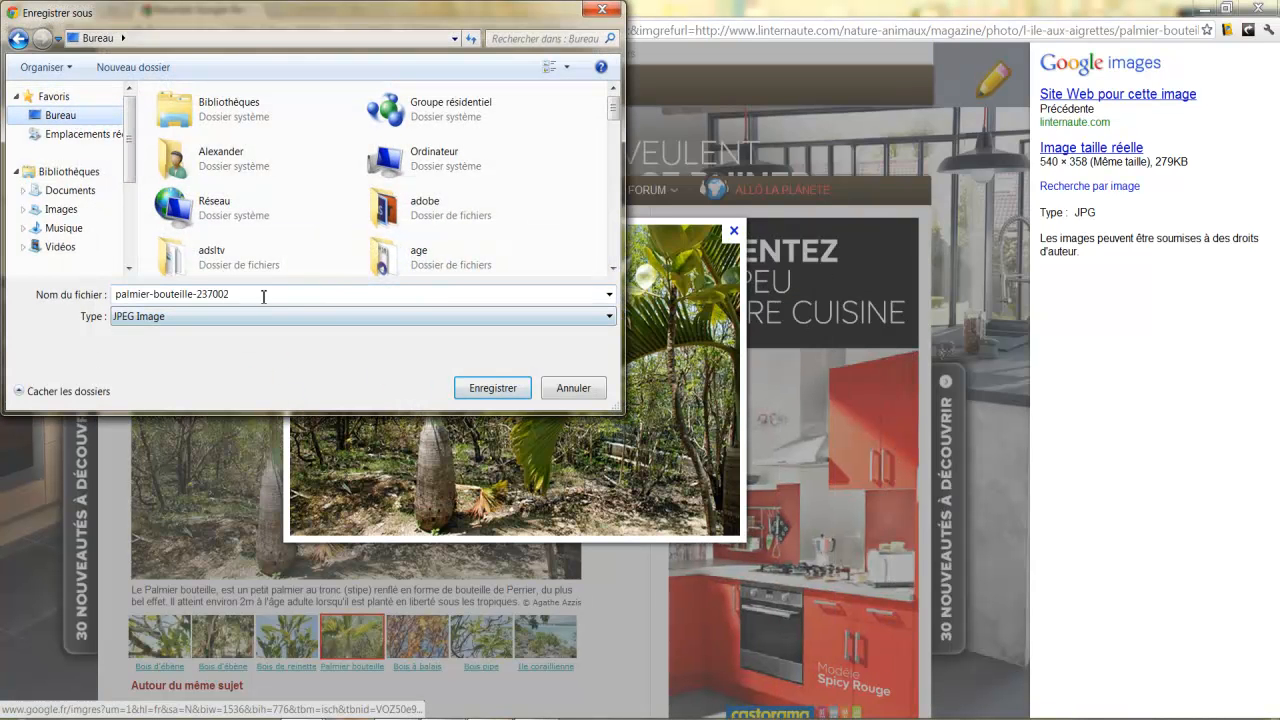
pyautogui.doubleClick(263, 293)
pyautogui.hotkey('ctrl', 'c')
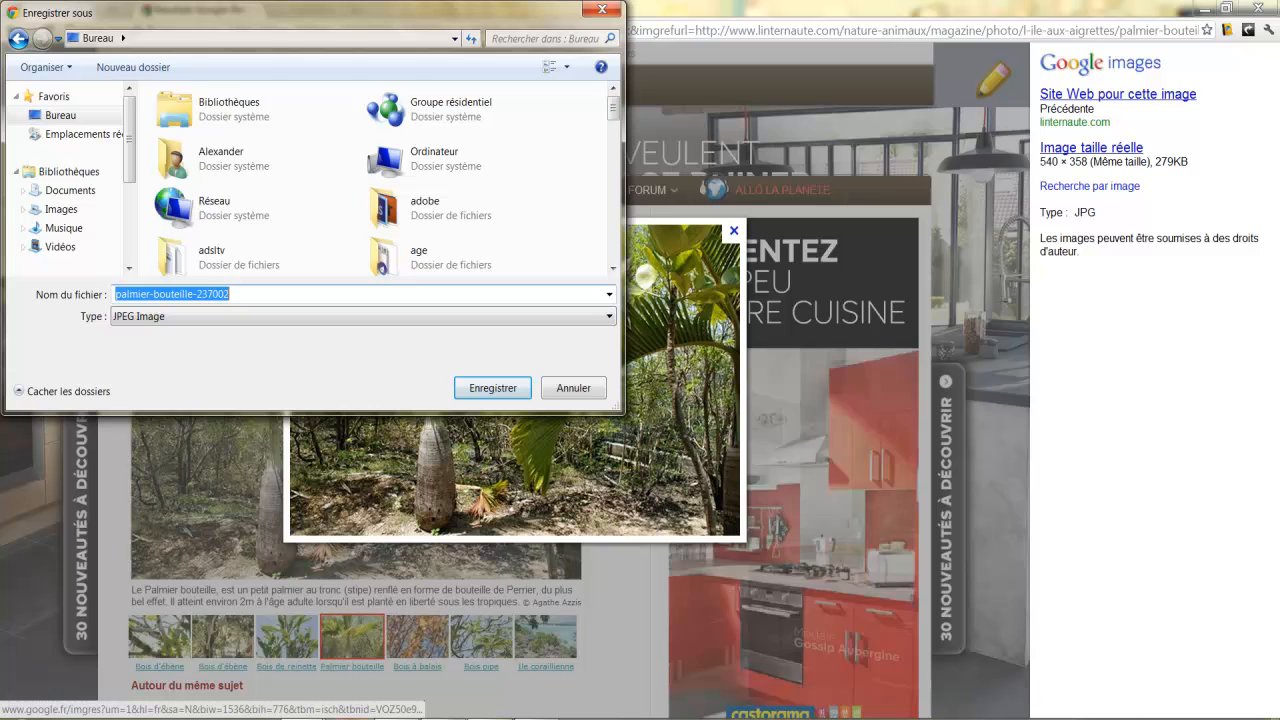
pyautogui.click(516, 386)
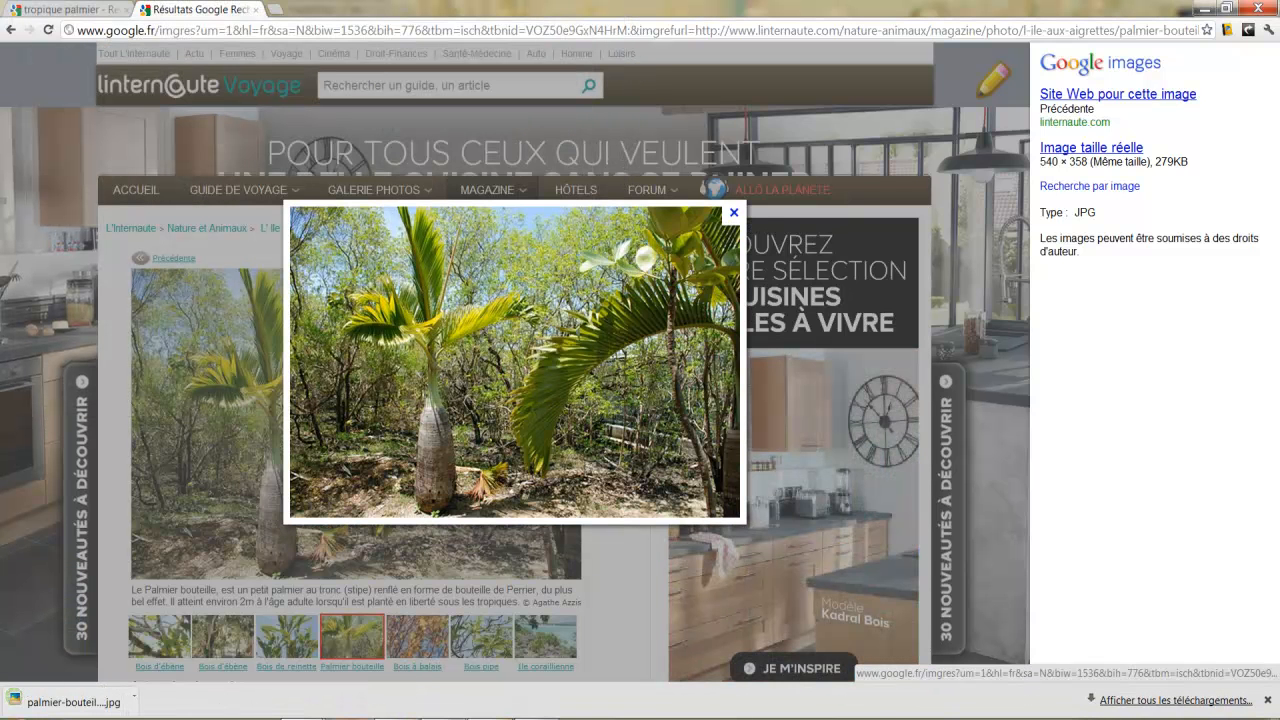
# Launch Adobe Photoshop CS6 (64 Bit) and minimize the browser window.
pyautogui.press('super')
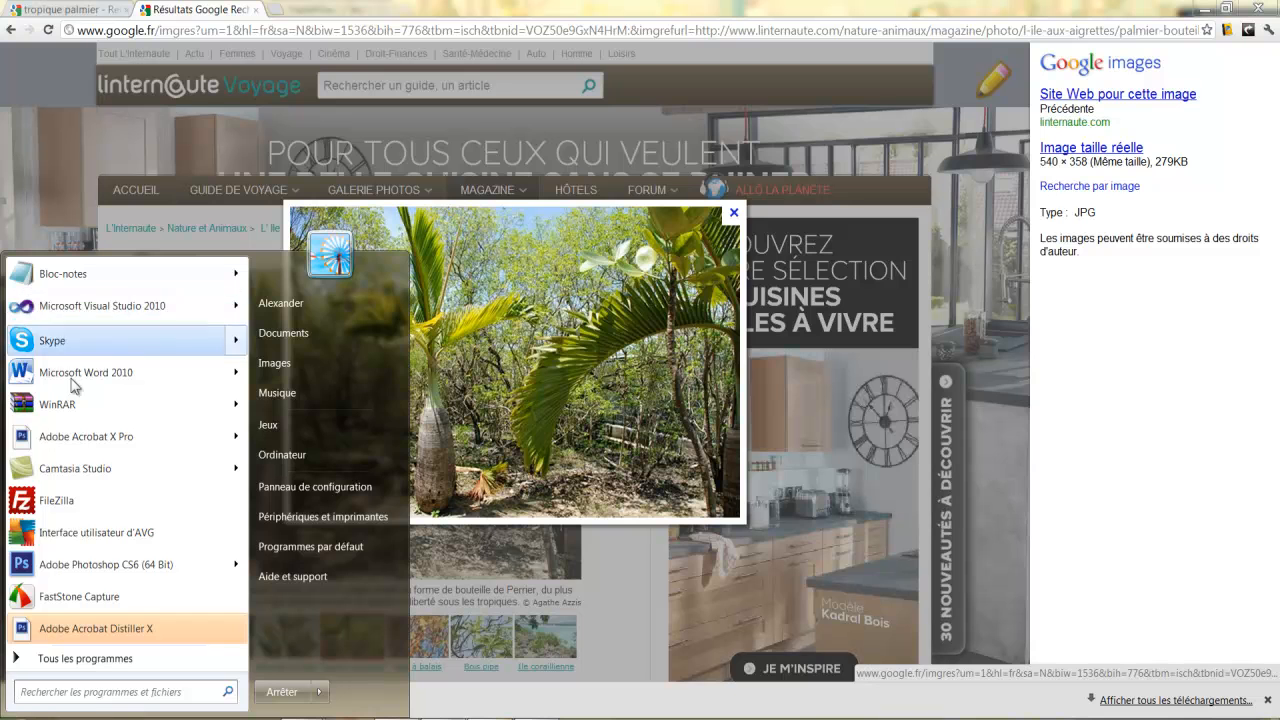
pyautogui.click(74, 566)
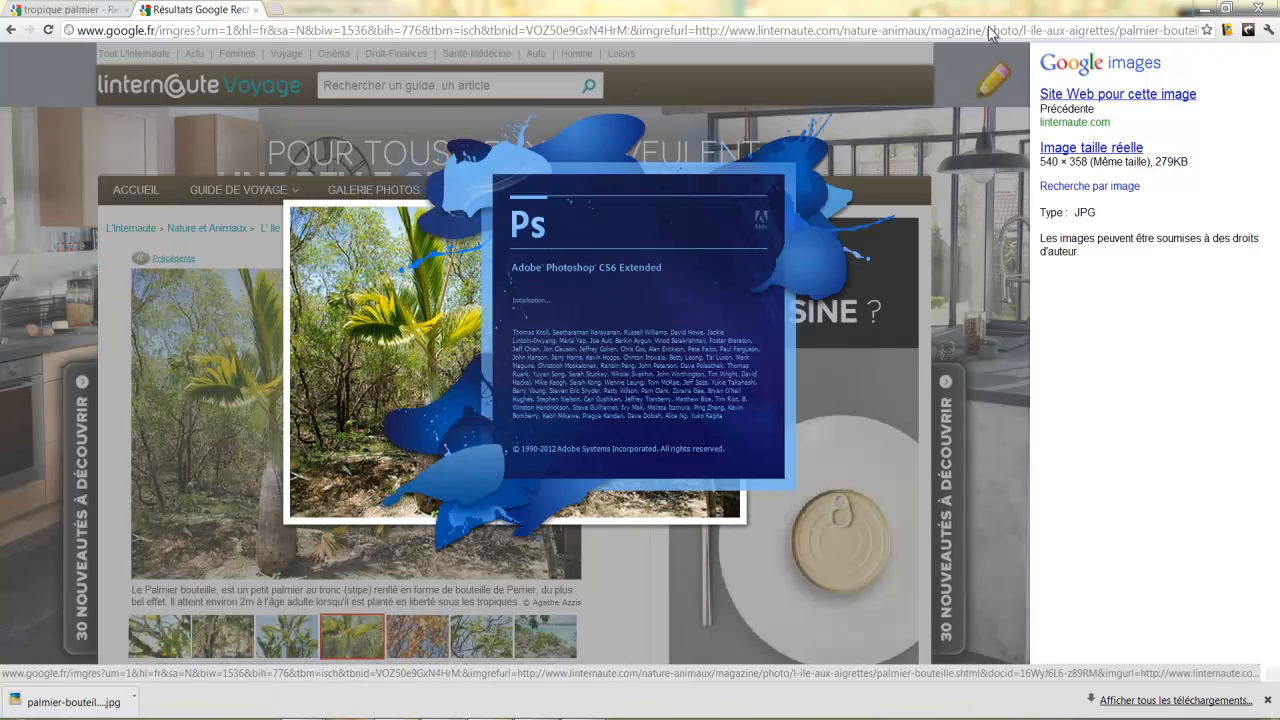
pyautogui.click(1200, 8)
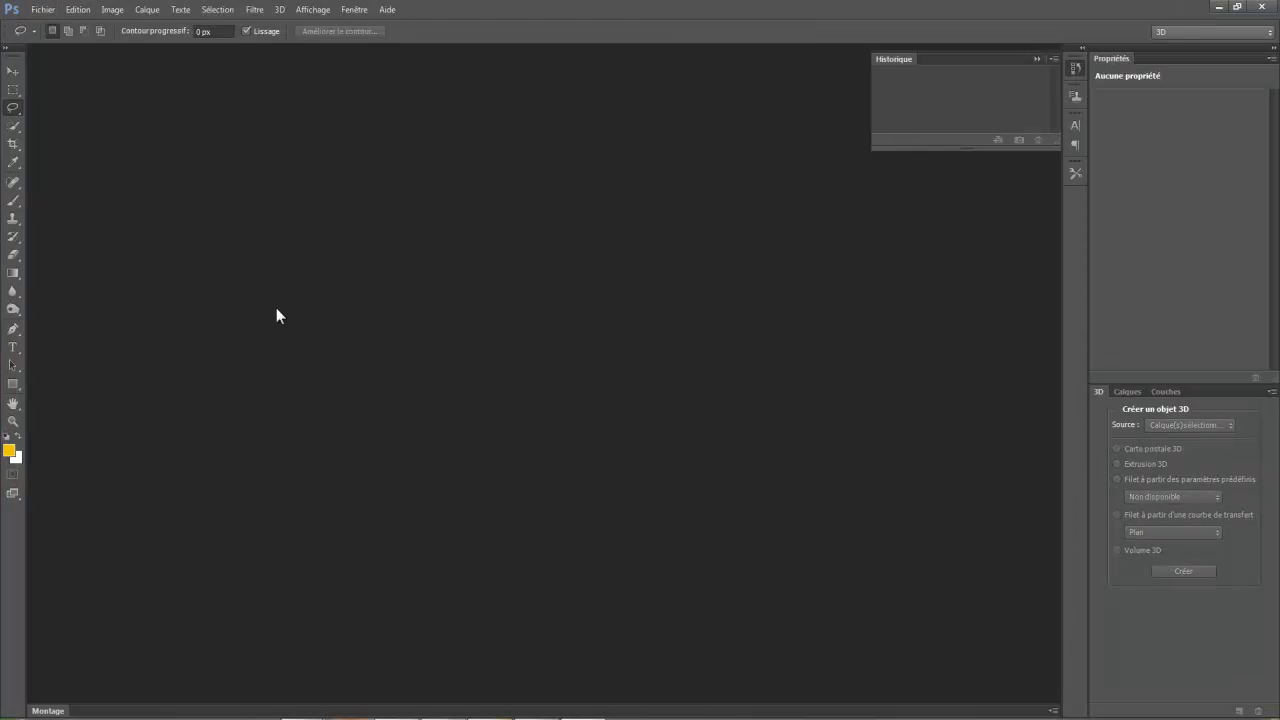
# Open palmier-bouteille-237002.jpg from the Bureau, using the copied file name.
pyautogui.hotkey('ctrl', 'o')
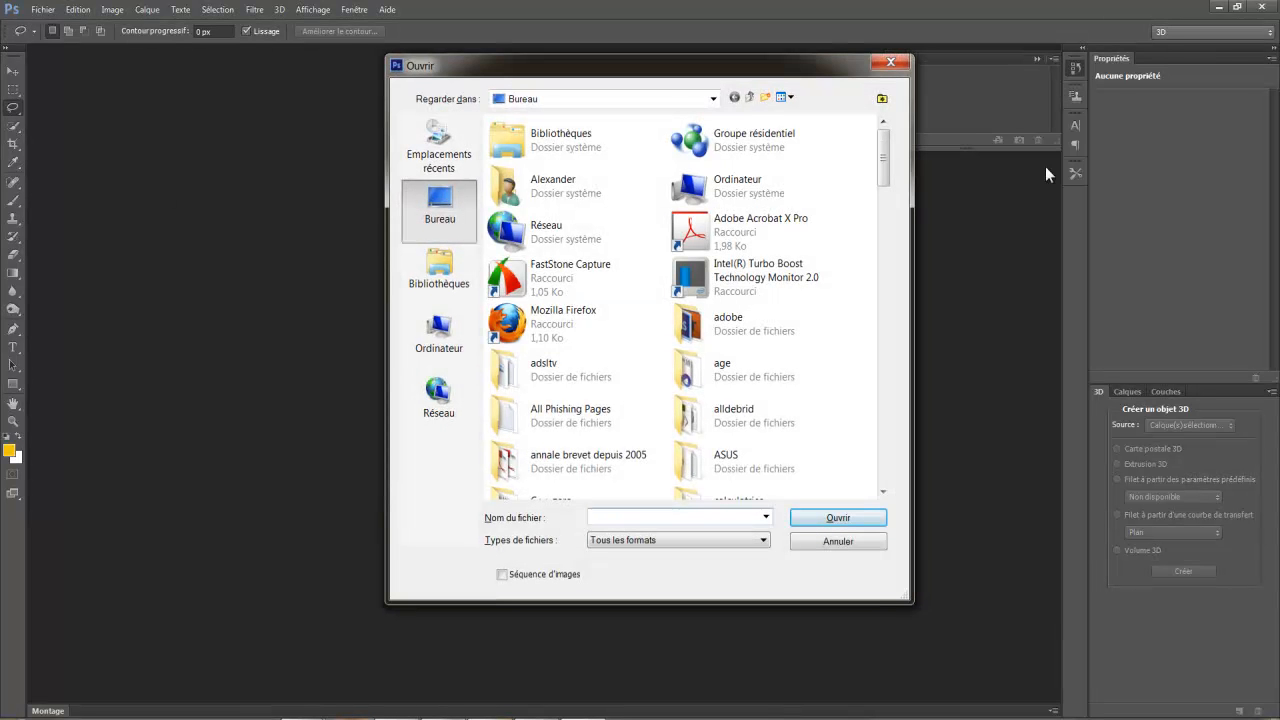
pyautogui.moveTo(884, 157); pyautogui.dragTo(893, 220)
pyautogui.hotkey('ctrl', 'v')
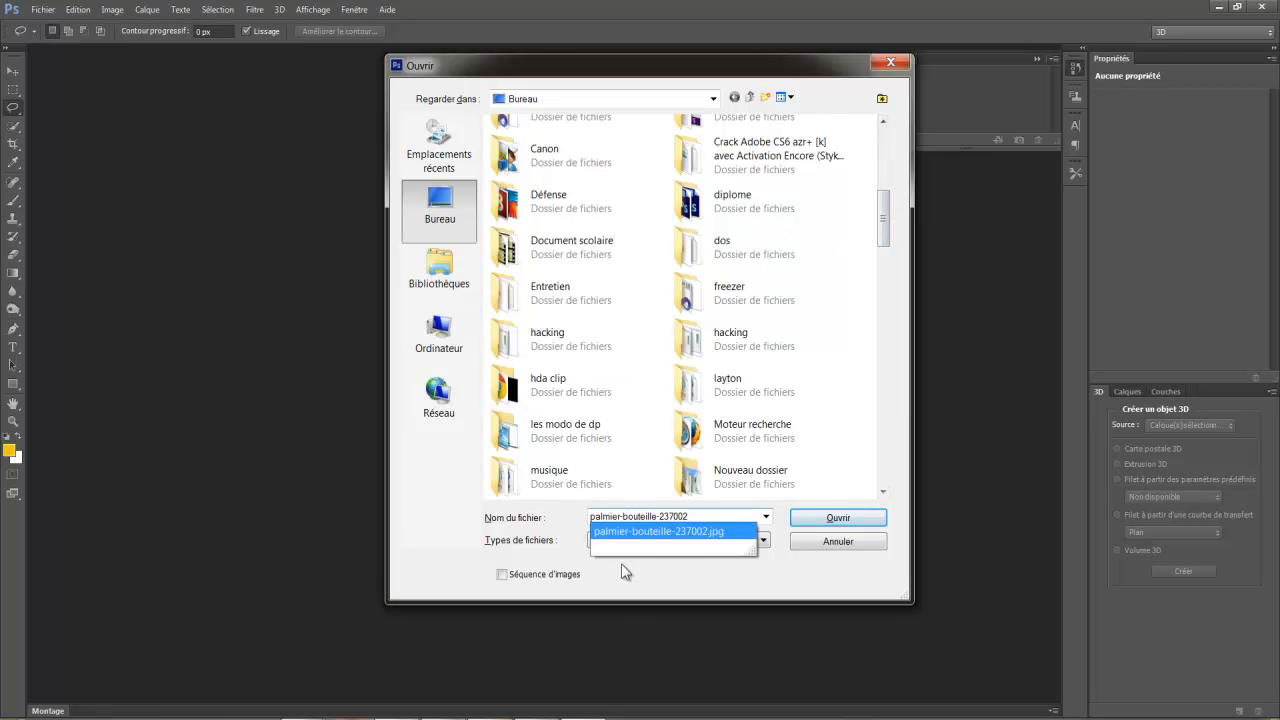
pyautogui.click(652, 531)
pyautogui.click(878, 518)
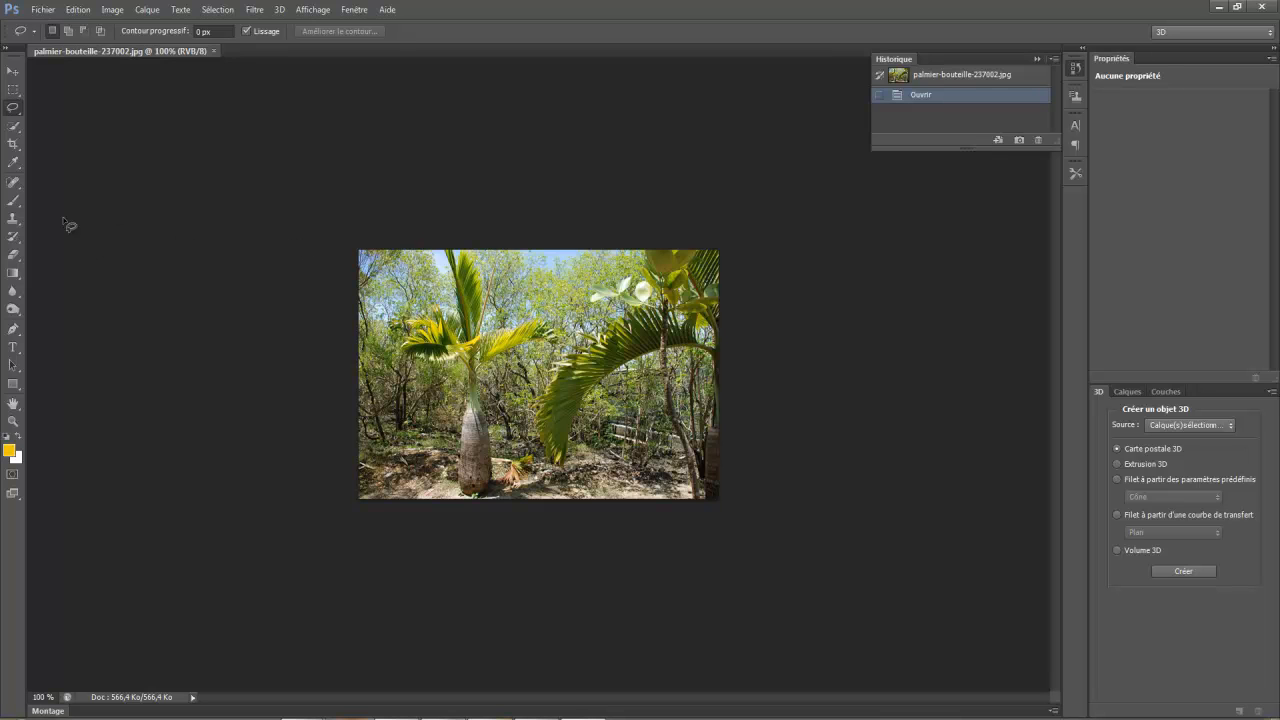
# Lasso the whole bottle palm and fill it with Contenu pris en compte in Normal mode at 100% opacity, clearing the selection.
pyautogui.click(20, 95)
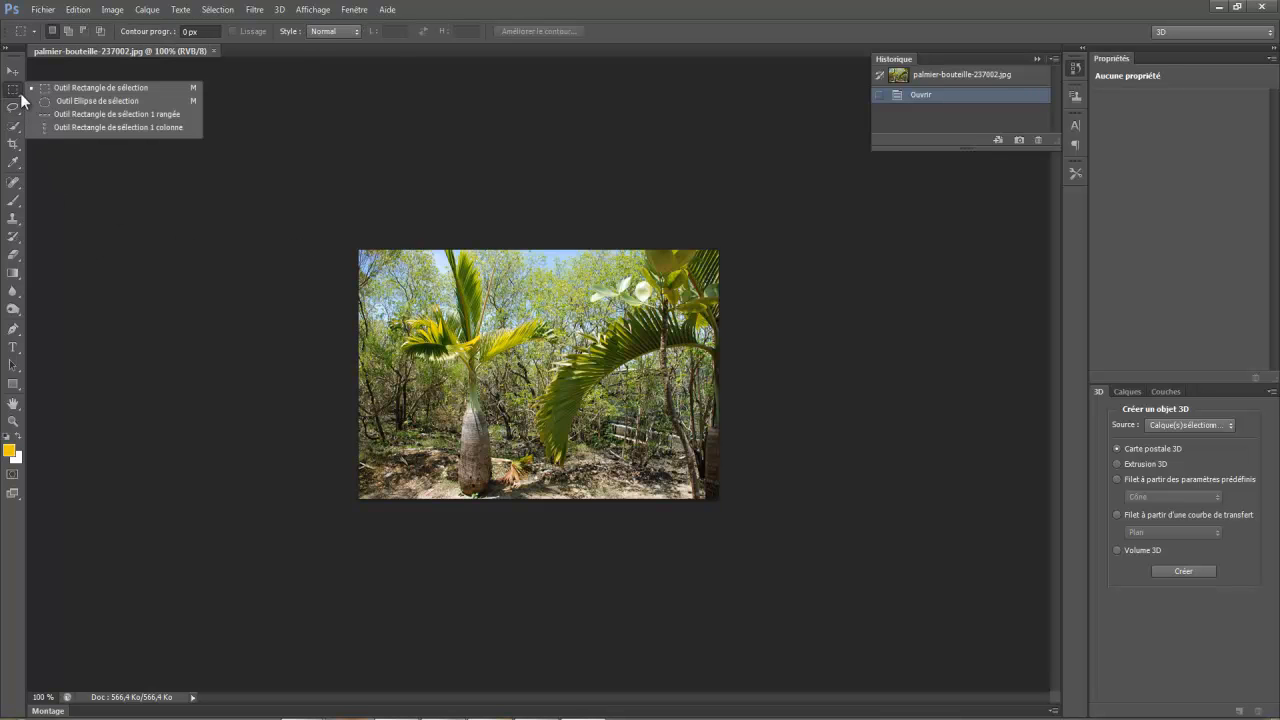
pyautogui.click(13, 107)
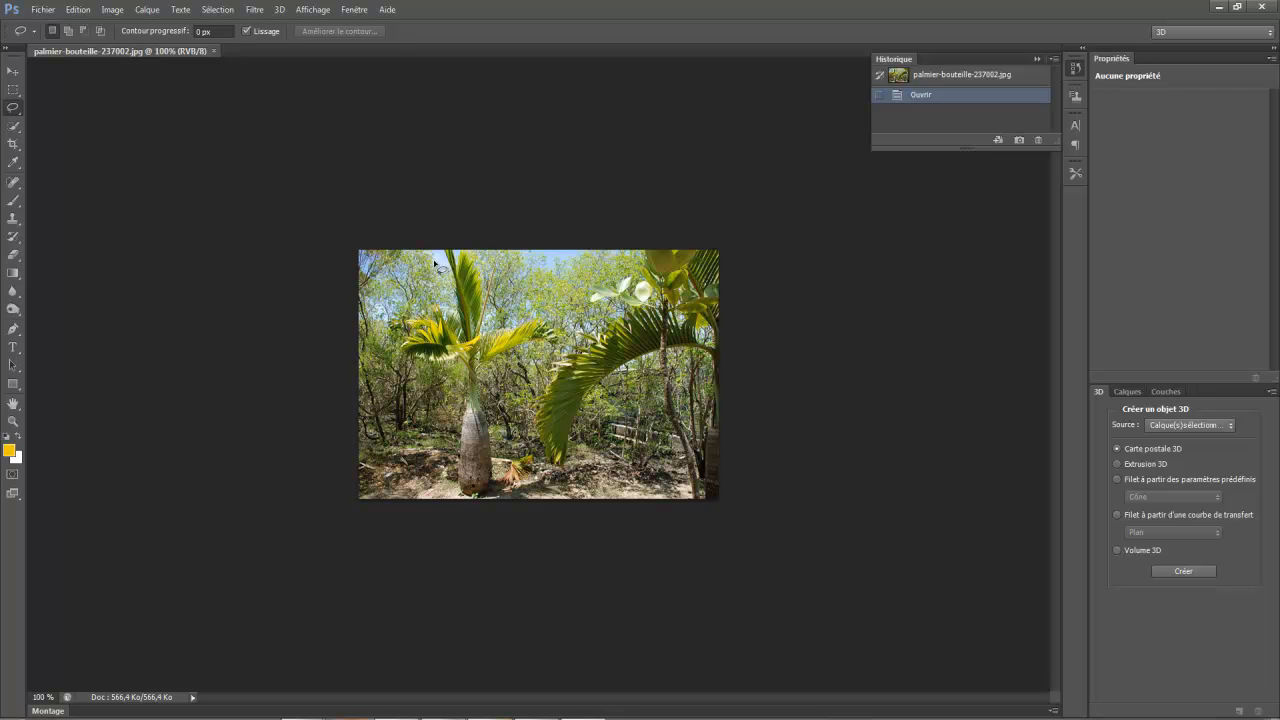
pyautogui.moveTo(441, 259)
pyautogui.mouseDown()
pyautogui.moveTo(446, 301)
pyautogui.moveTo(398, 314)
pyautogui.moveTo(387, 333)
pyautogui.moveTo(418, 366)
pyautogui.moveTo(454, 370)
pyautogui.moveTo(452, 490)
pyautogui.moveTo(493, 499)
pyautogui.moveTo(486, 384)
pyautogui.moveTo(552, 319)
pyautogui.moveTo(537, 305)
pyautogui.moveTo(490, 322)
pyautogui.moveTo(486, 263)
pyautogui.moveTo(441, 262)
pyautogui.mouseUp()
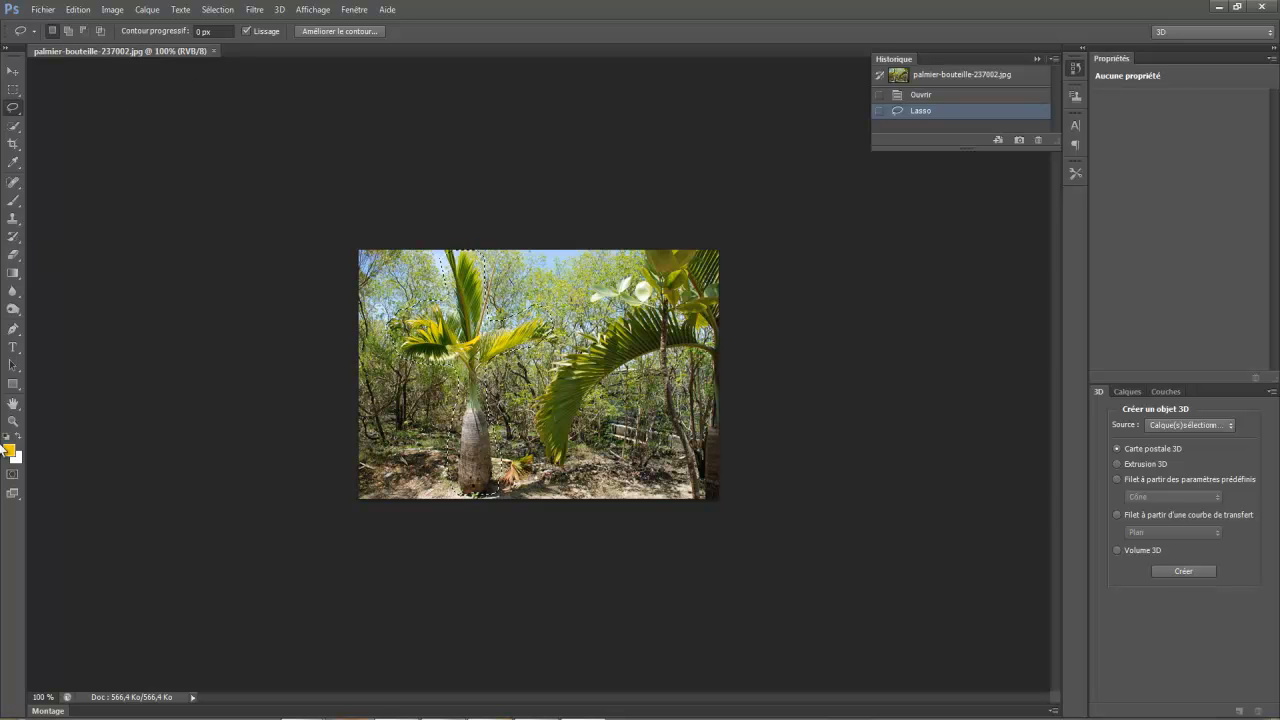
pyautogui.hotkey('shift', 'F5')
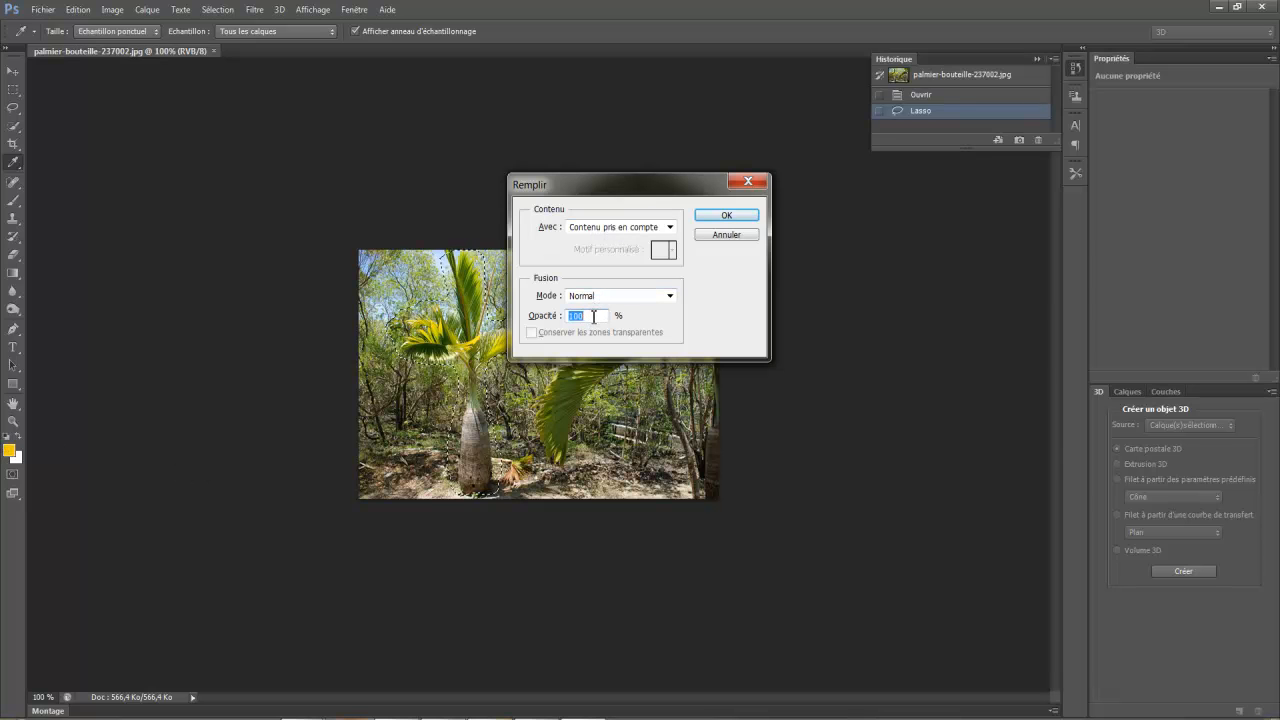
pyautogui.click(726, 216)
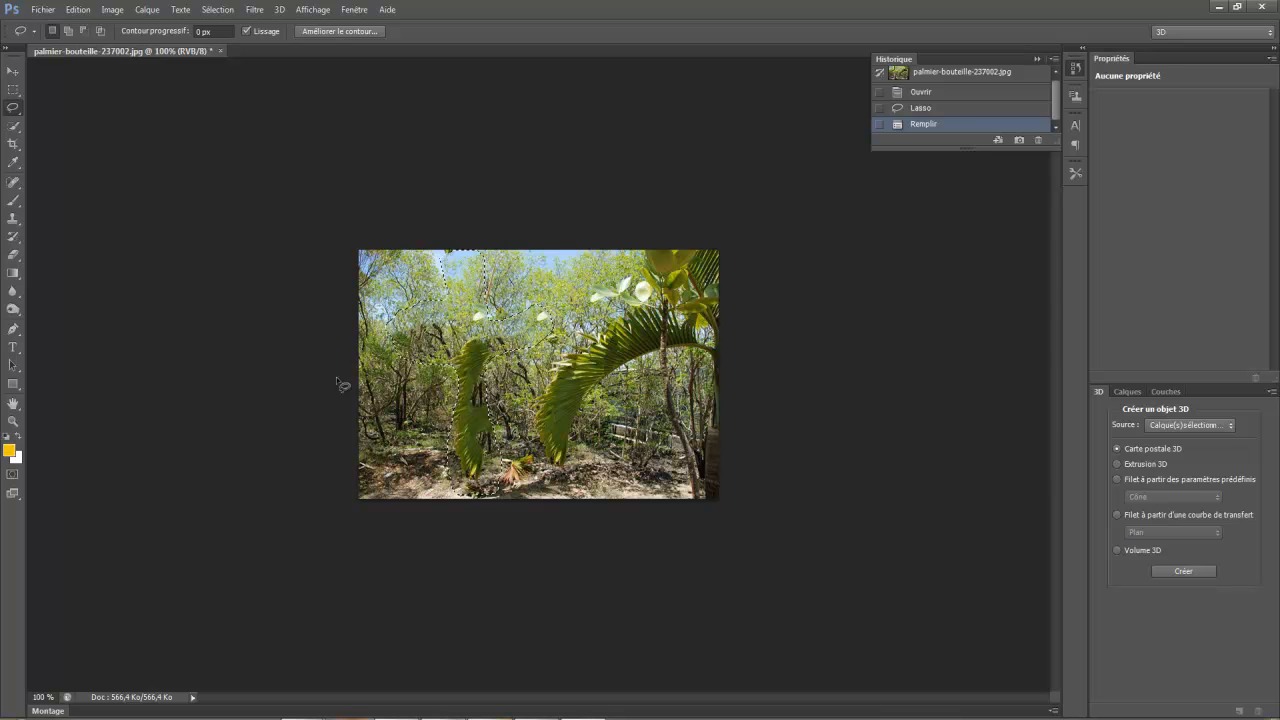
pyautogui.hotkey('ctrl', 'd')
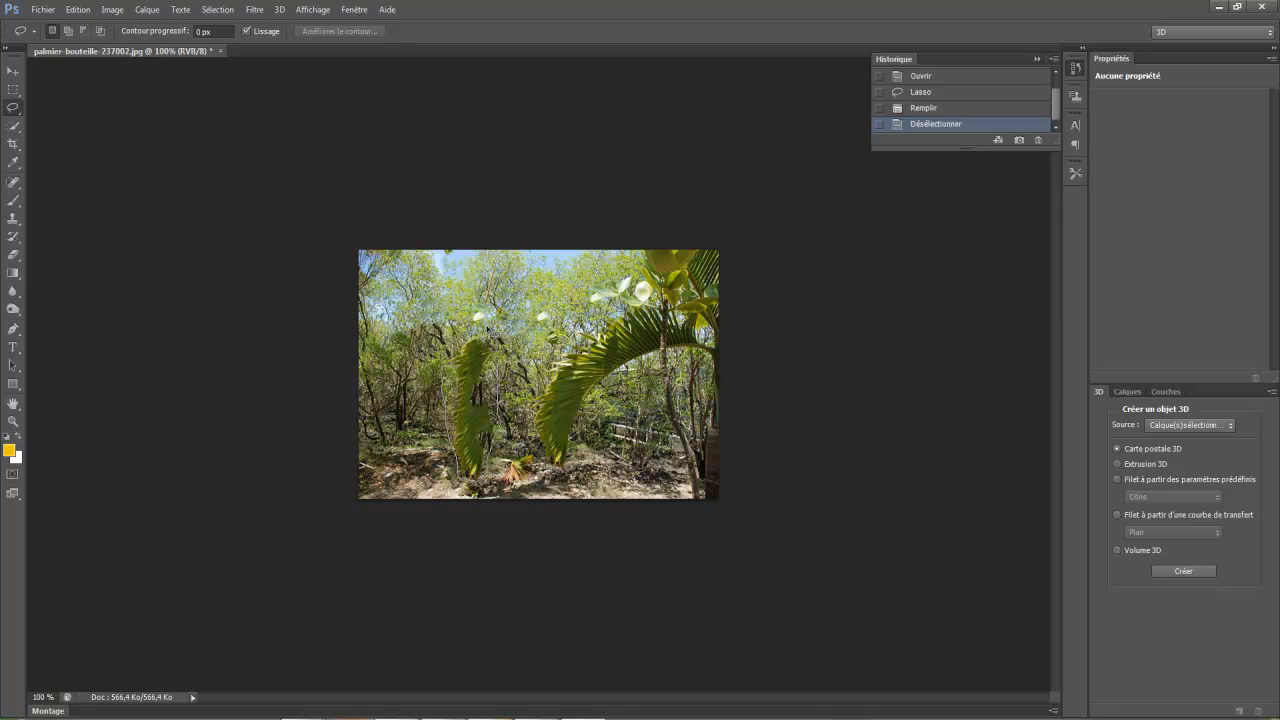
# Lasso the stray palm leaf where the bottle palm stood, fill it with Contenu pris en compte at 100% opacity, and deselect.
pyautogui.moveTo(442, 370); pyautogui.dragTo(445, 374)
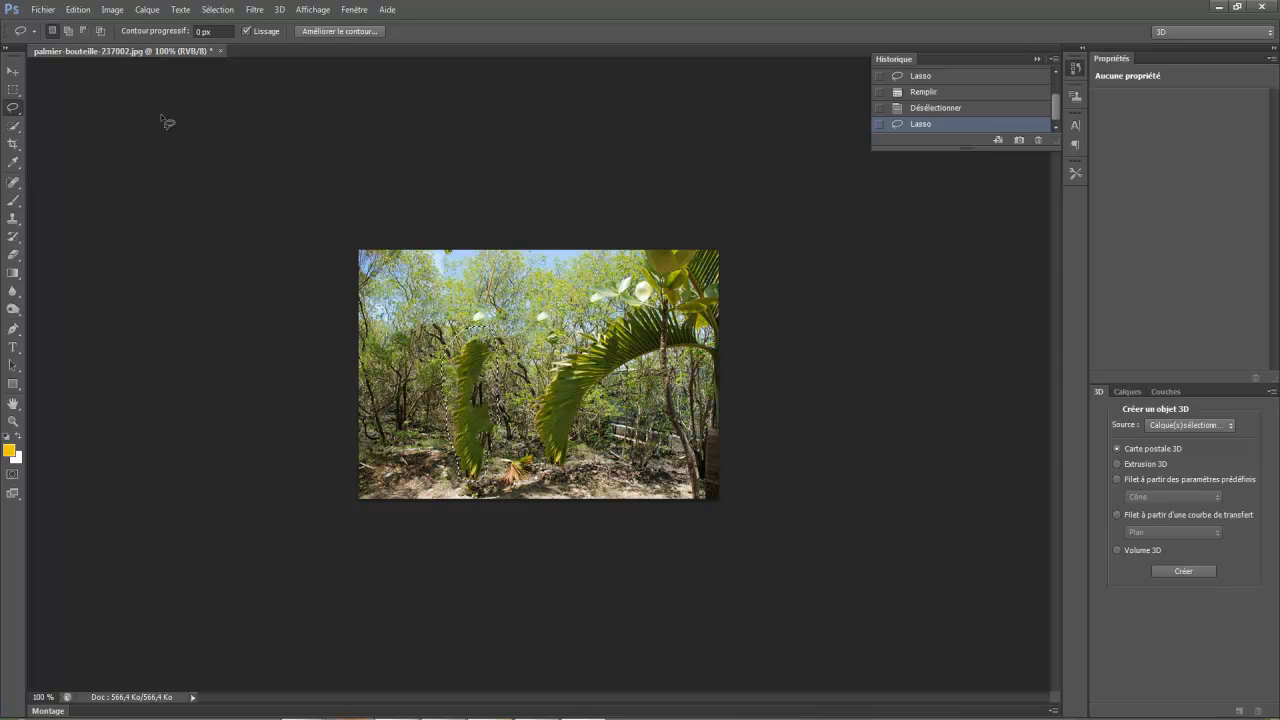
pyautogui.hotkey('shift', 'F5')
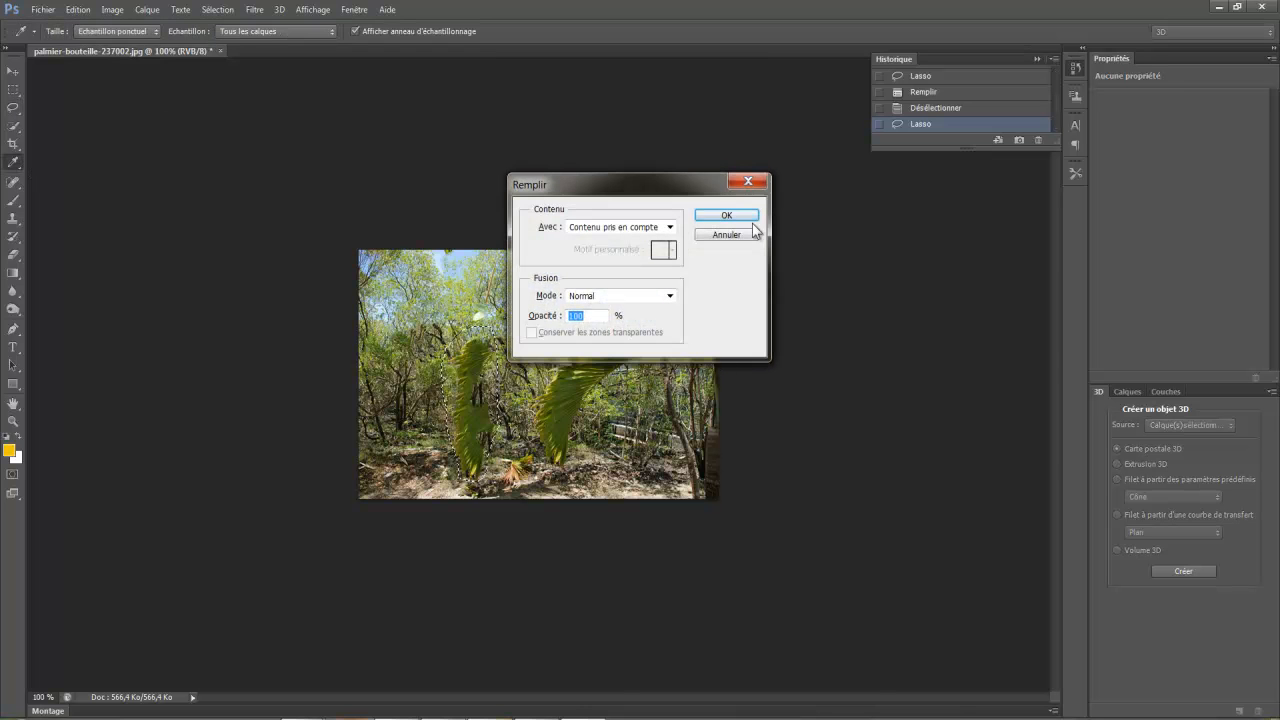
pyautogui.click(740, 216)
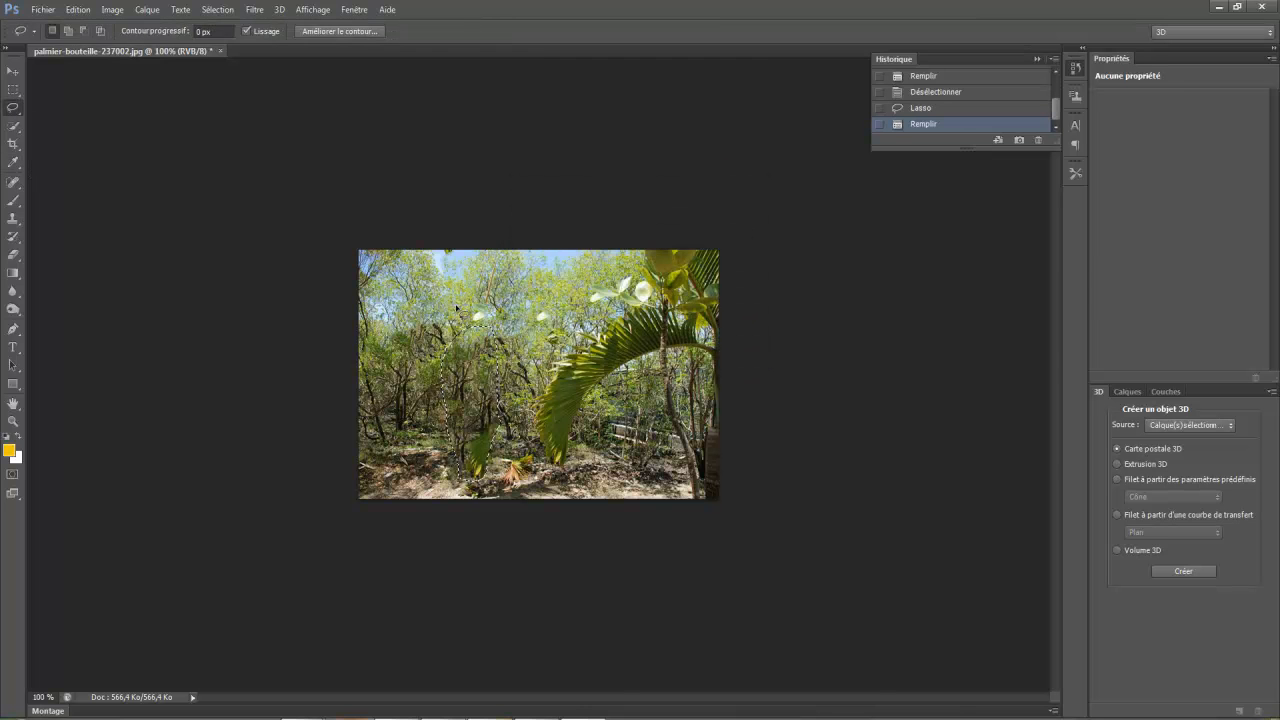
pyautogui.hotkey('ctrl', 'd')
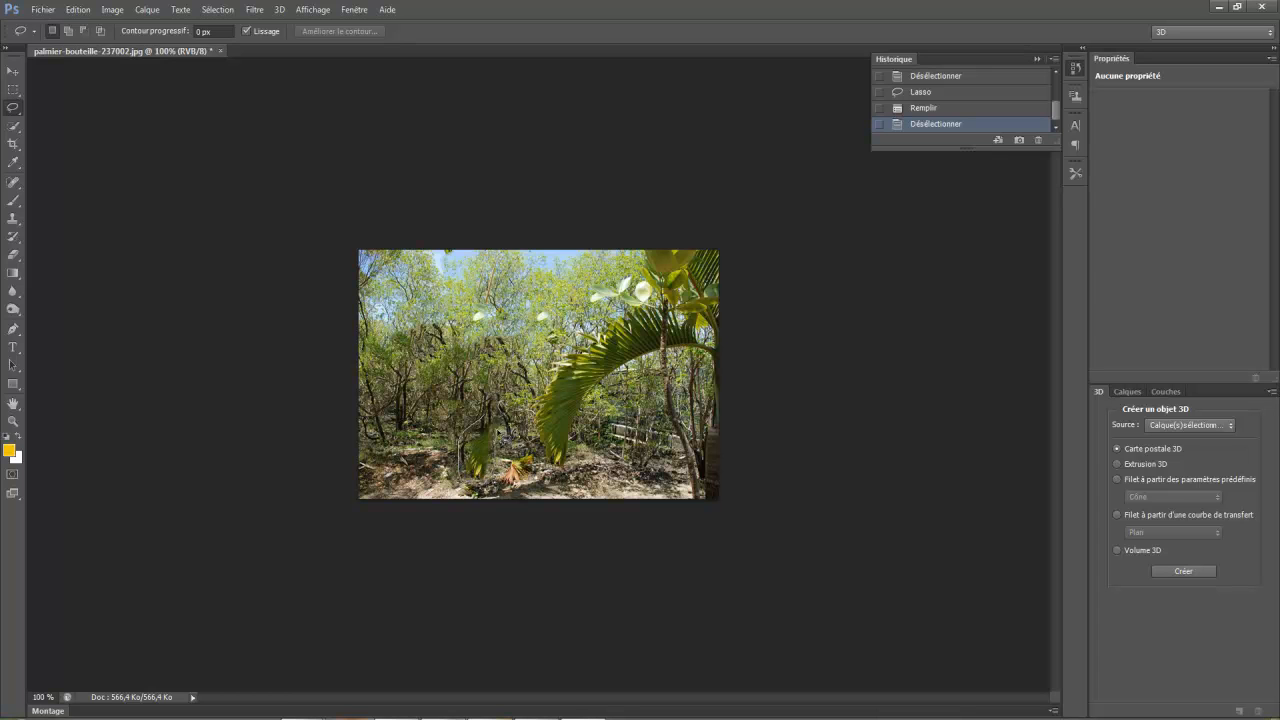
# Lasso the leftover palm leaf tip above the ground near the centre, fill it with Contenu pris en compte at 100% opacity, and deselect.
pyautogui.moveTo(484, 415); pyautogui.dragTo(478, 480)
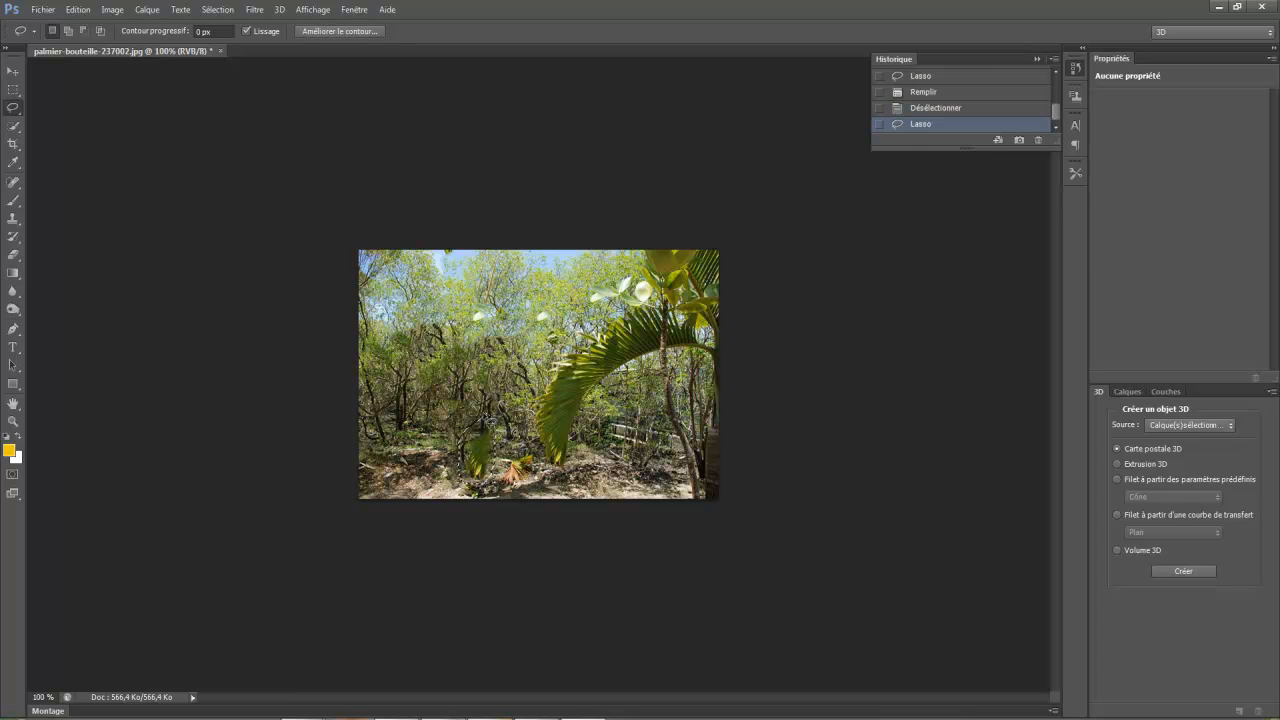
pyautogui.press('Delete')
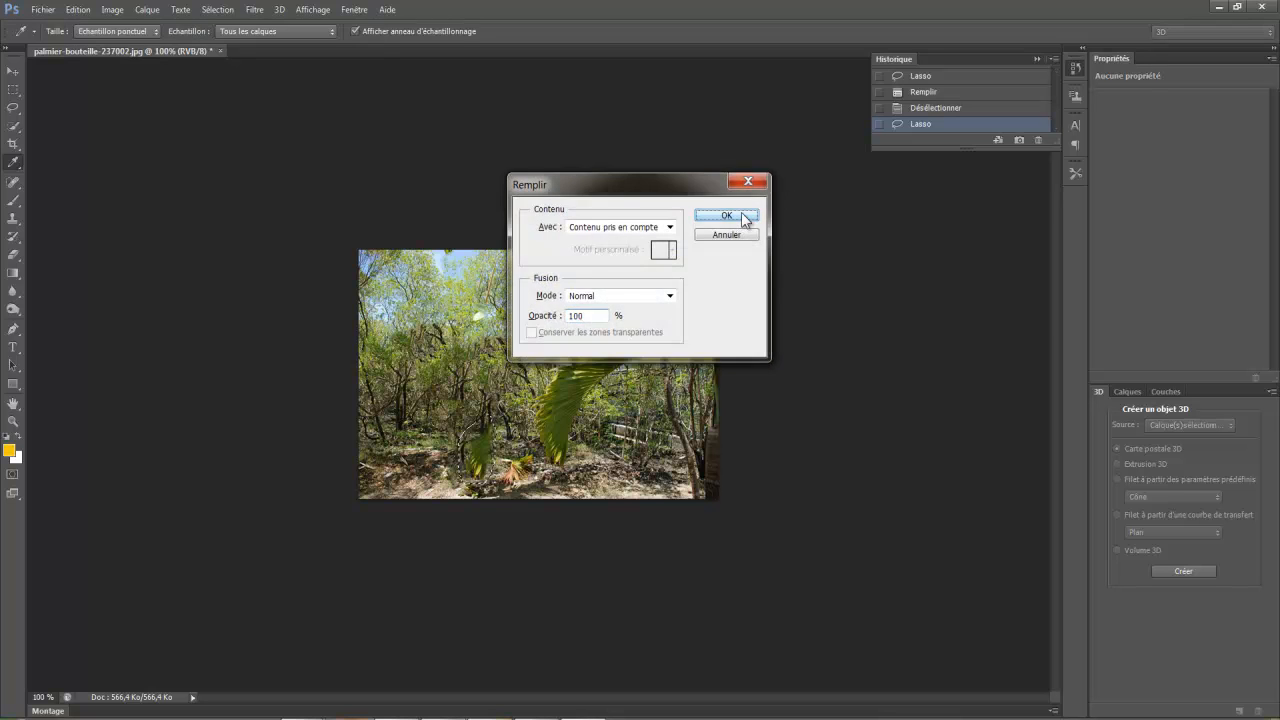
pyautogui.click(745, 217)
pyautogui.hotkey('ctrl', 'd')
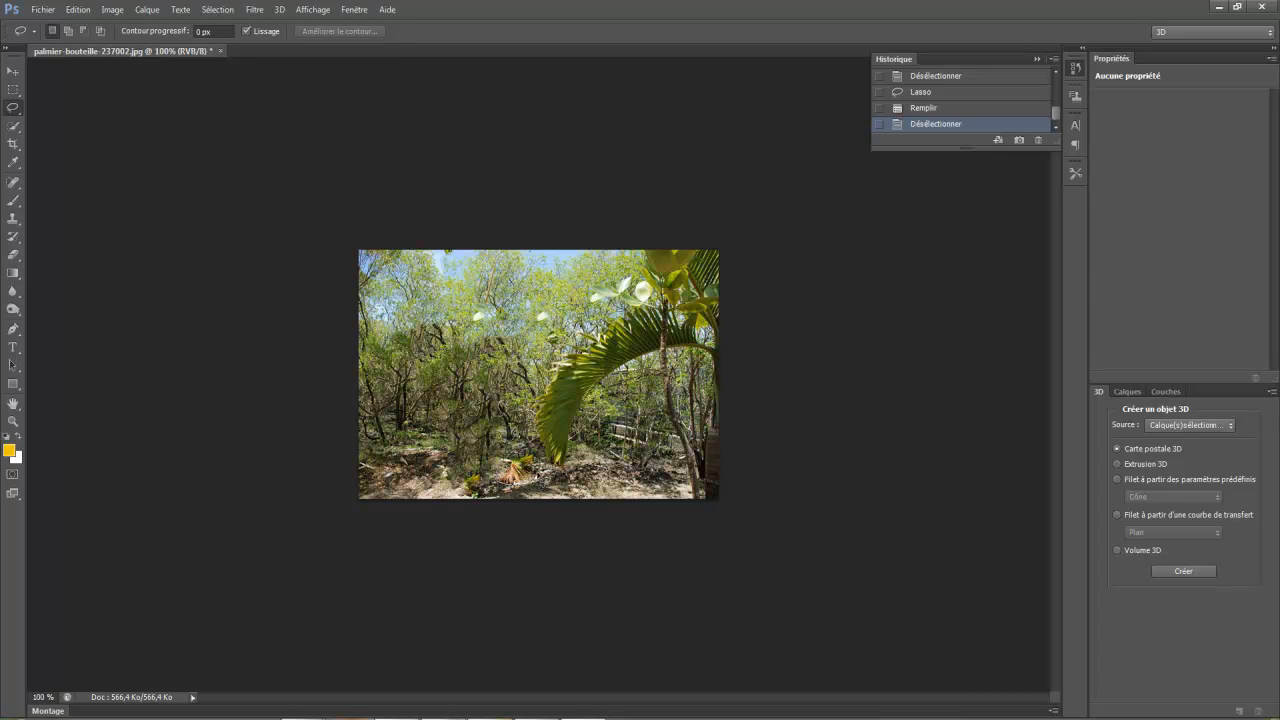
# Lasso the orange and yellow plant beside the large frond's tip and fill it with Contenu pris en compte.
pyautogui.moveTo(521, 456); pyautogui.dragTo(550, 442)
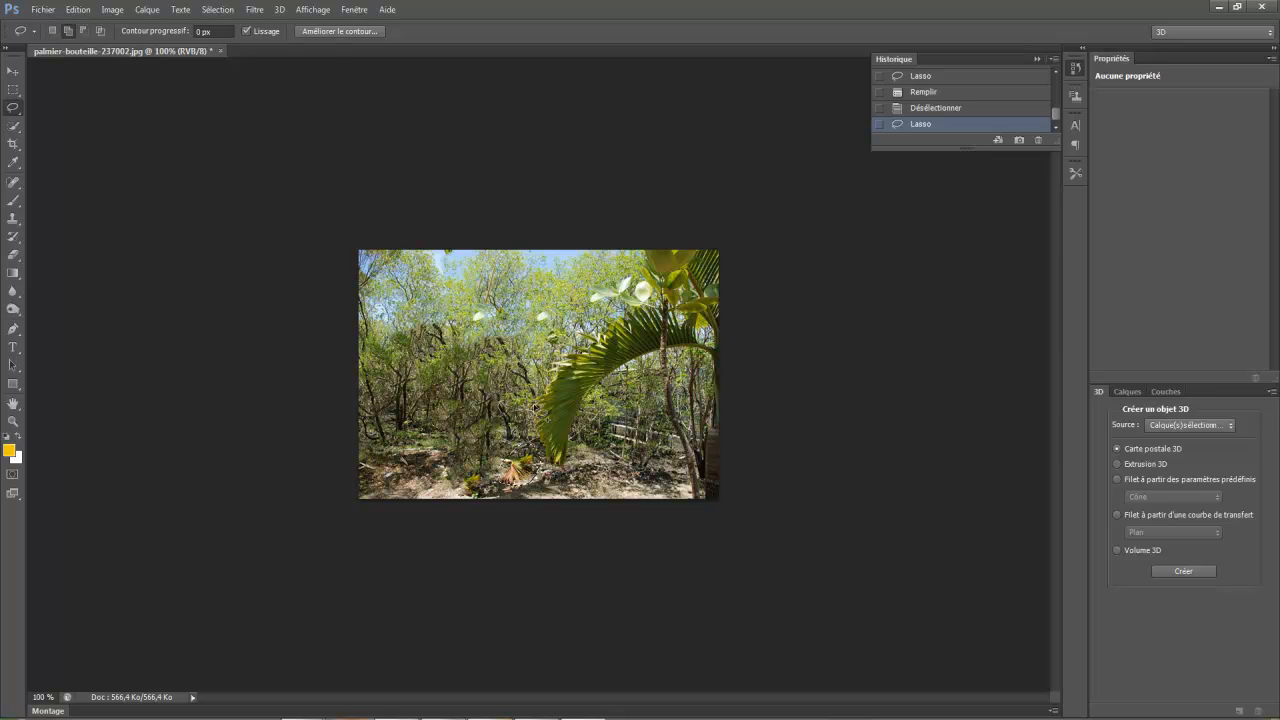
pyautogui.press('Delete')
pyautogui.click(721, 217)
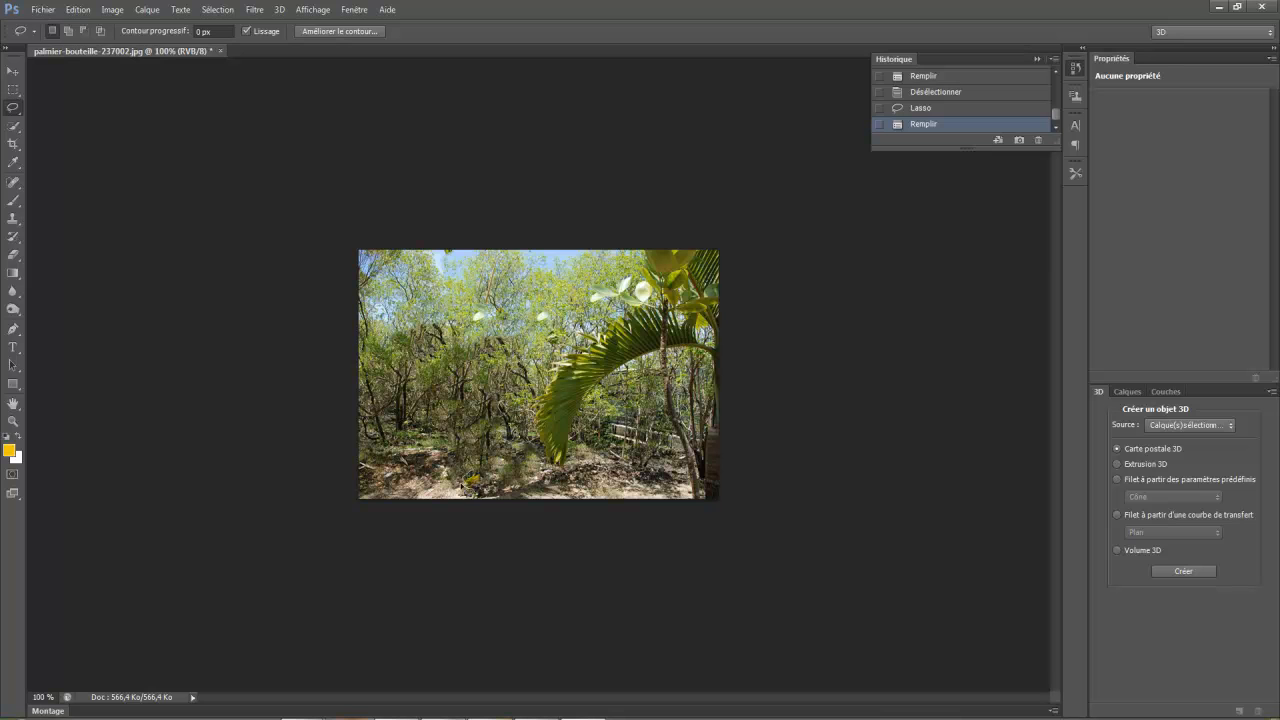
# Lasso the small yellow plant on the ground, fill it with Contenu pris en compte in Normal mode at 100% opacity, and deselect.
pyautogui.moveTo(474, 478); pyautogui.dragTo(478, 481)
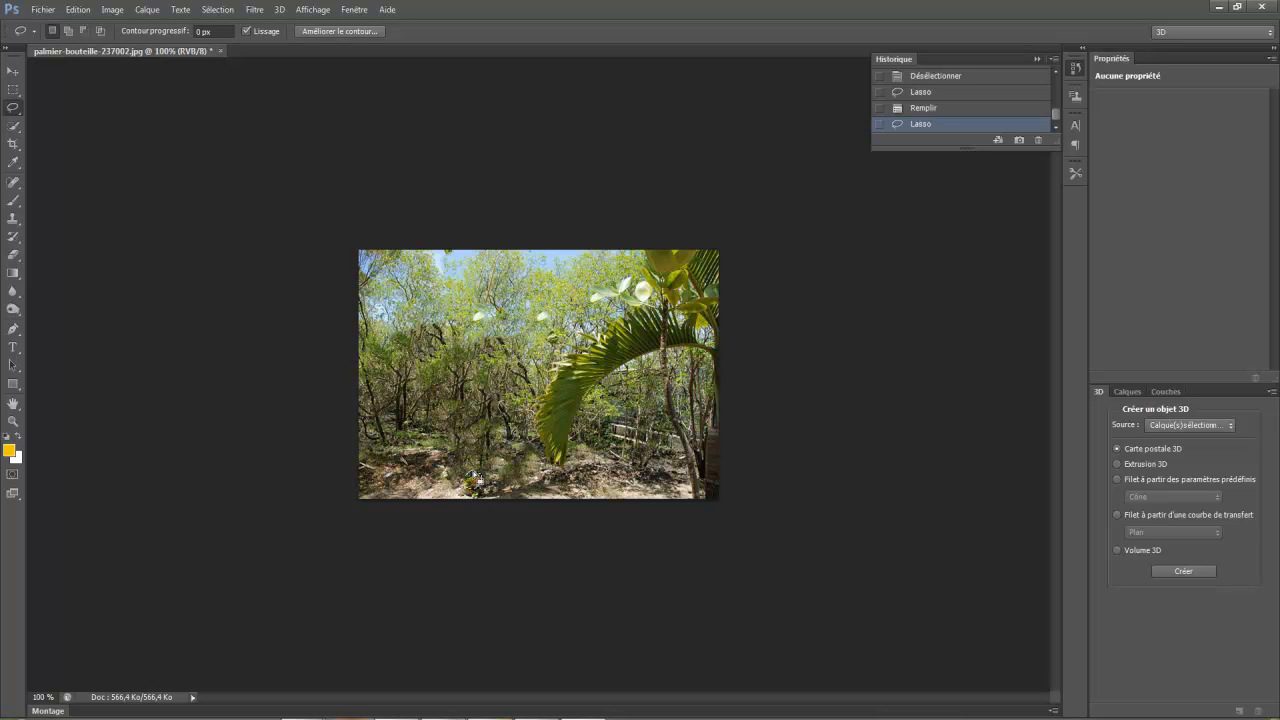
pyautogui.hotkey('shift', 'F5')
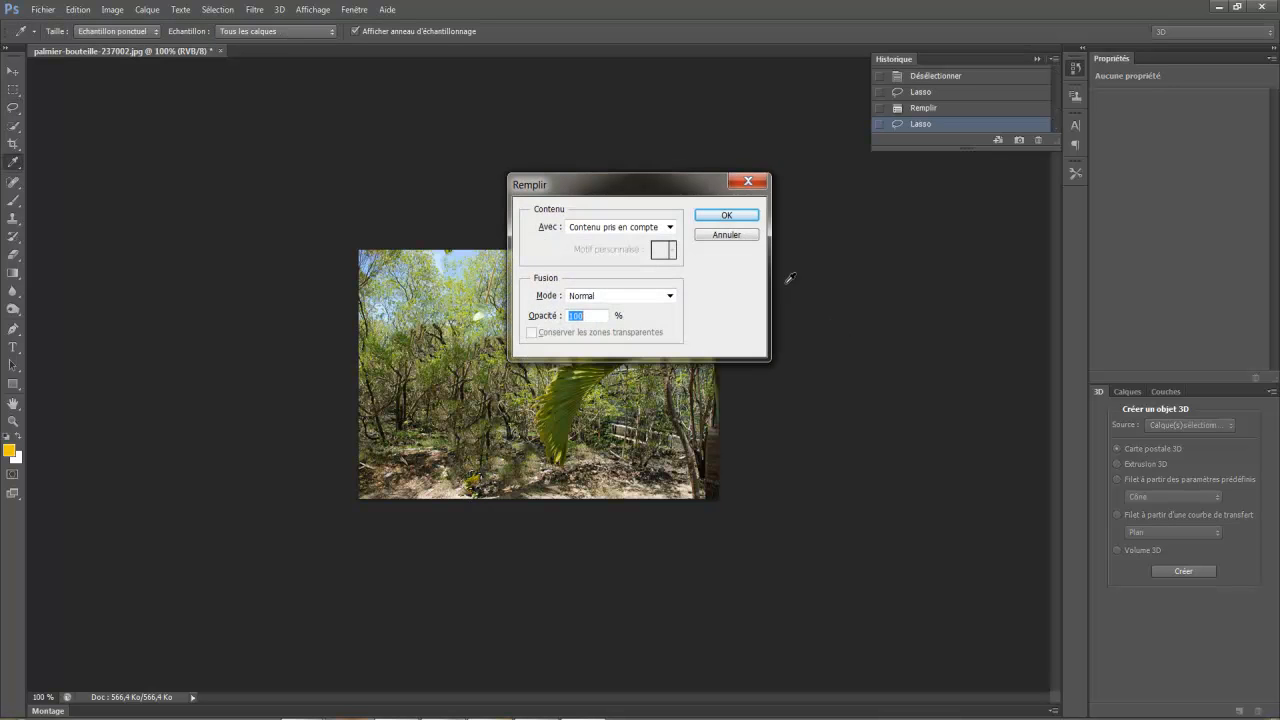
pyautogui.click(738, 216)
pyautogui.hotkey('ctrl', 'd')
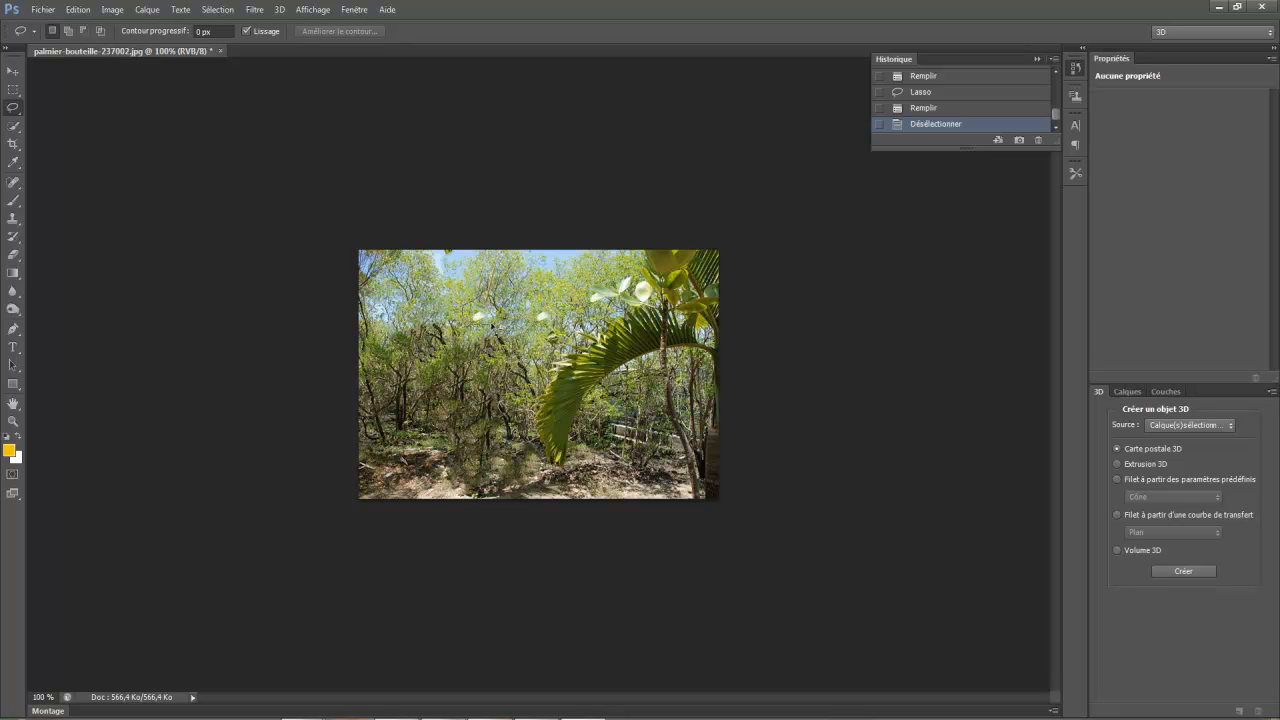
# Lasso the pale leaf patch in the treetops farthest from the large frond and fill it with Contenu pris en compte.
pyautogui.moveTo(478, 298); pyautogui.dragTo(480, 299)
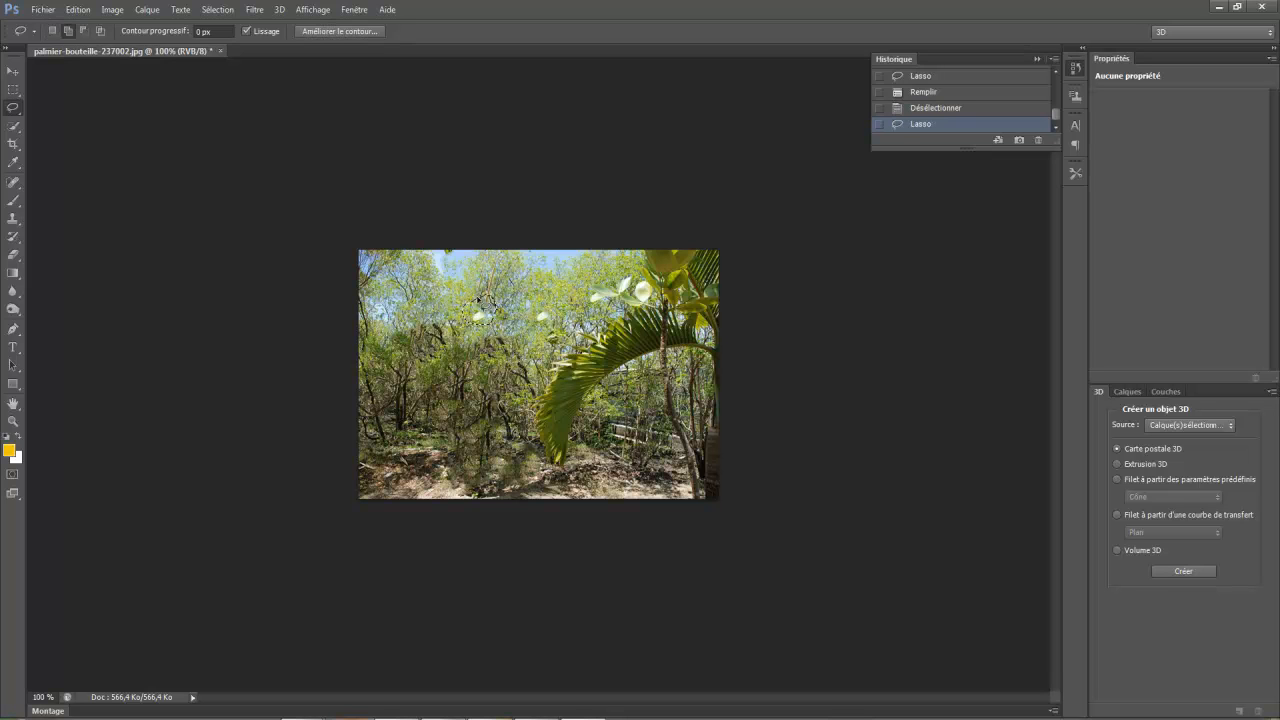
pyautogui.hotkey('shift', 'F5')
pyautogui.click(730, 213)
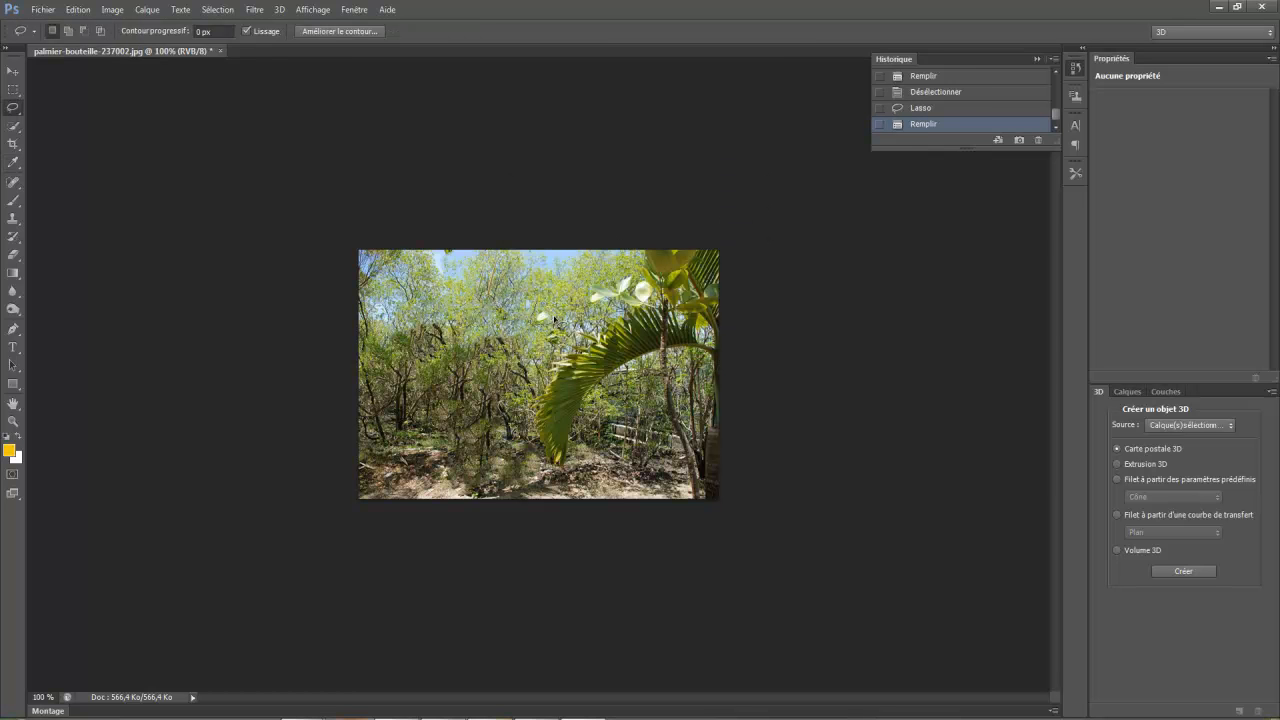
# Lasso the remaining isolated pale leaf in the treetops near the large frond, fill it with Contenu pris en compte, and deselect.
pyautogui.moveTo(535, 300); pyautogui.dragTo(536, 301)
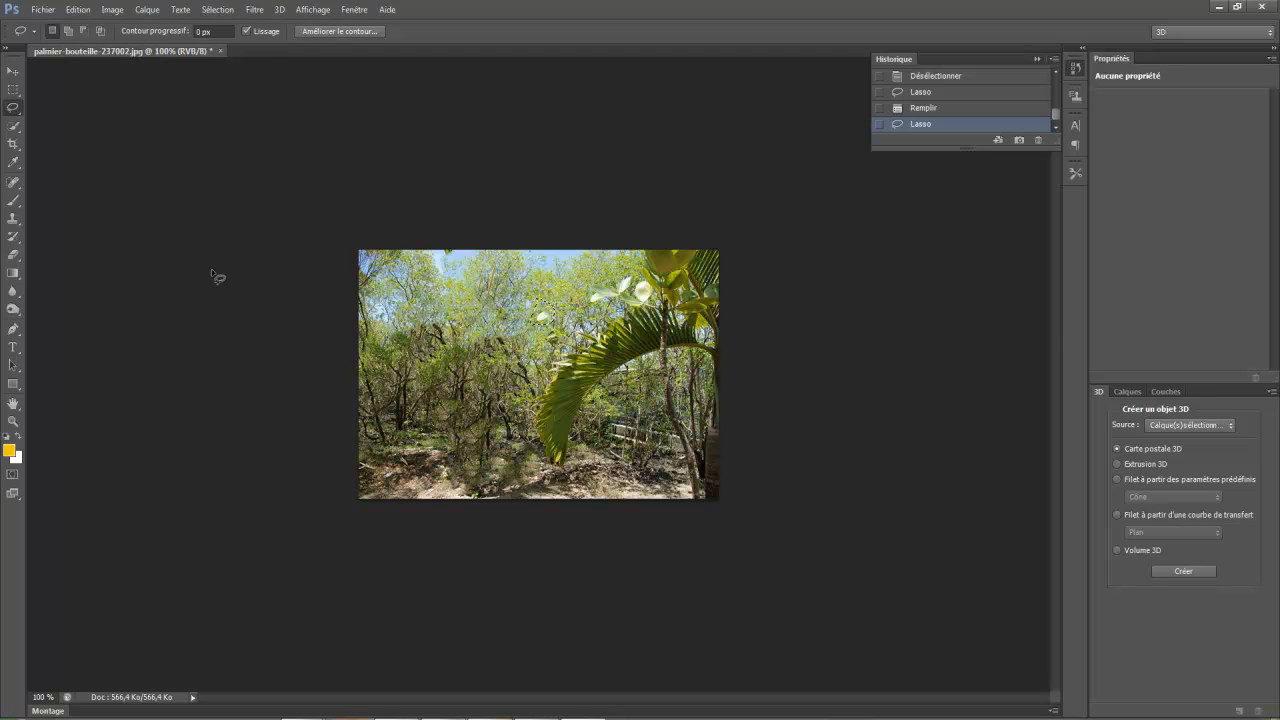
pyautogui.hotkey('shift', 'F5')
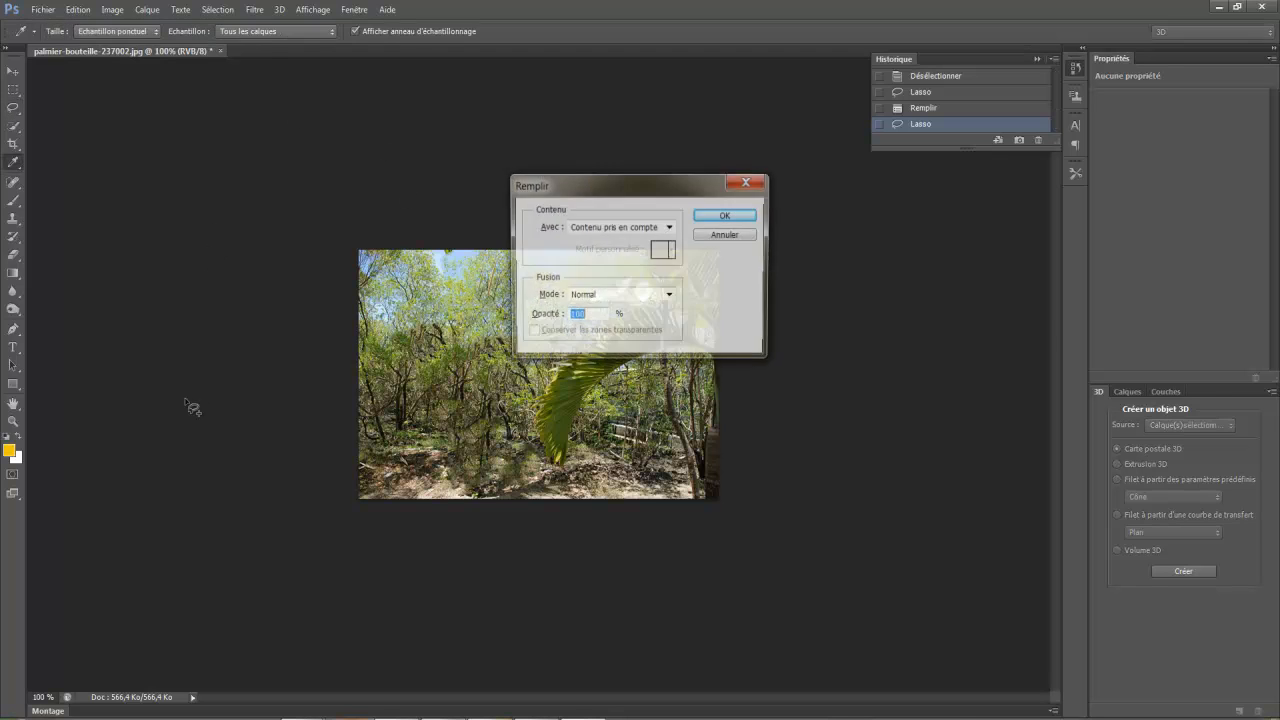
pyautogui.click(727, 216)
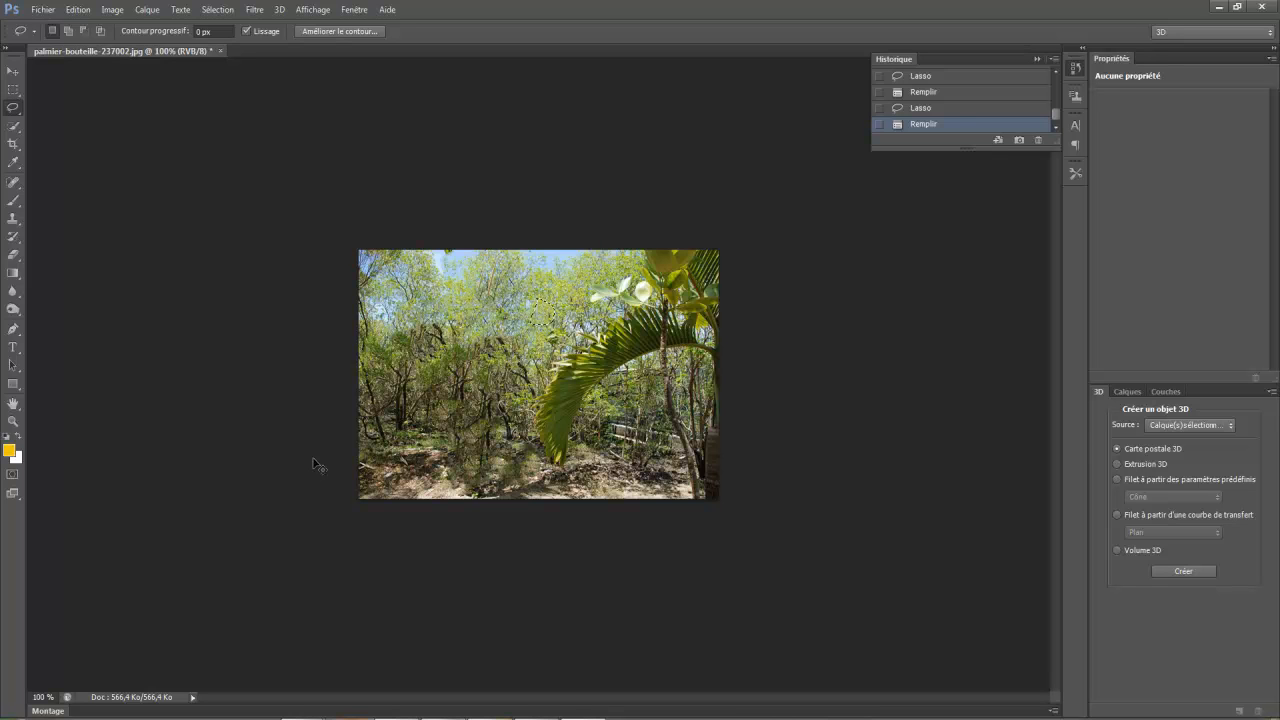
pyautogui.hotkey('ctrl', 'd')
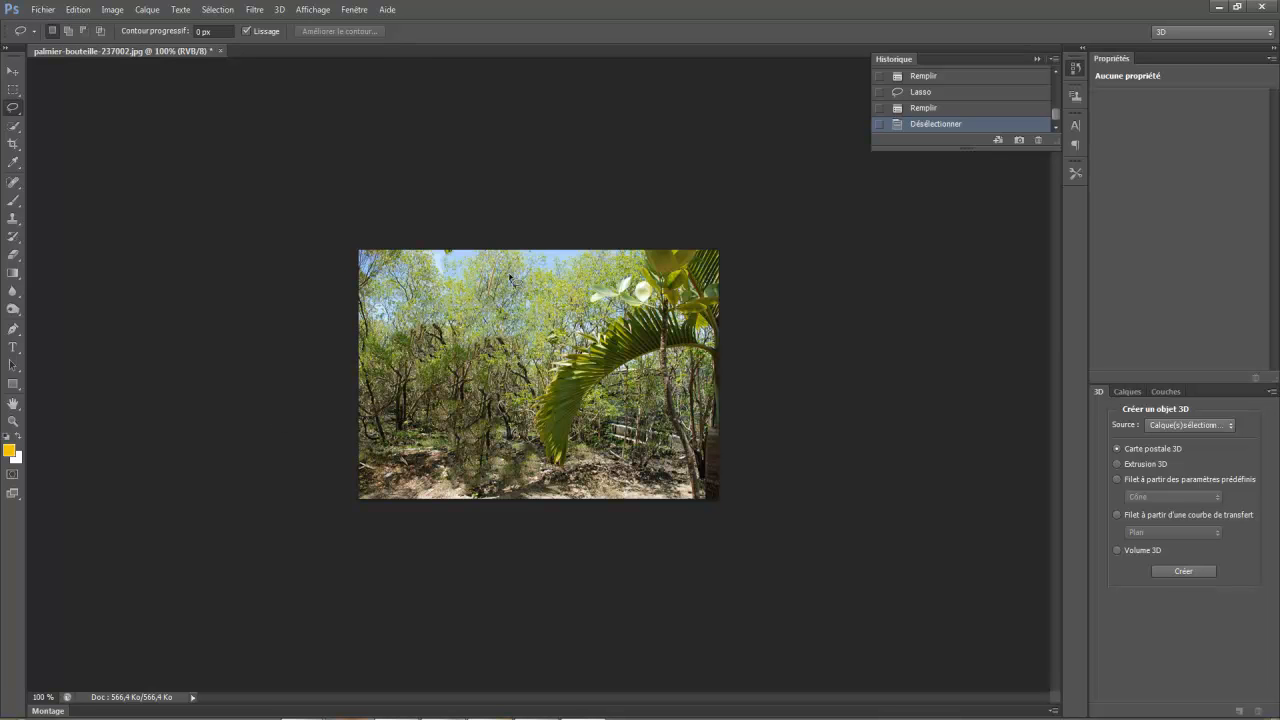
# Save the retouched photo as a JPEG with image quality 10 (Maximum).
pyautogui.hotkey('ctrl', 's')
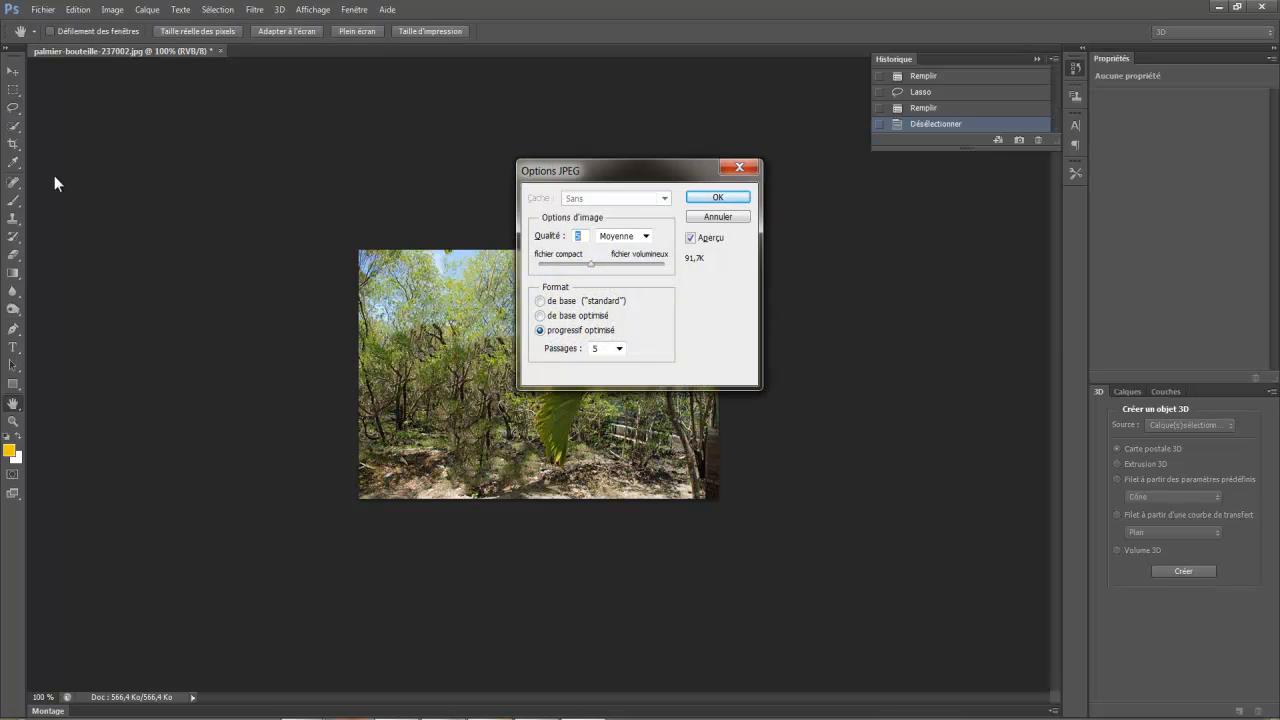
pyautogui.click(626, 236)
pyautogui.click(623, 293)
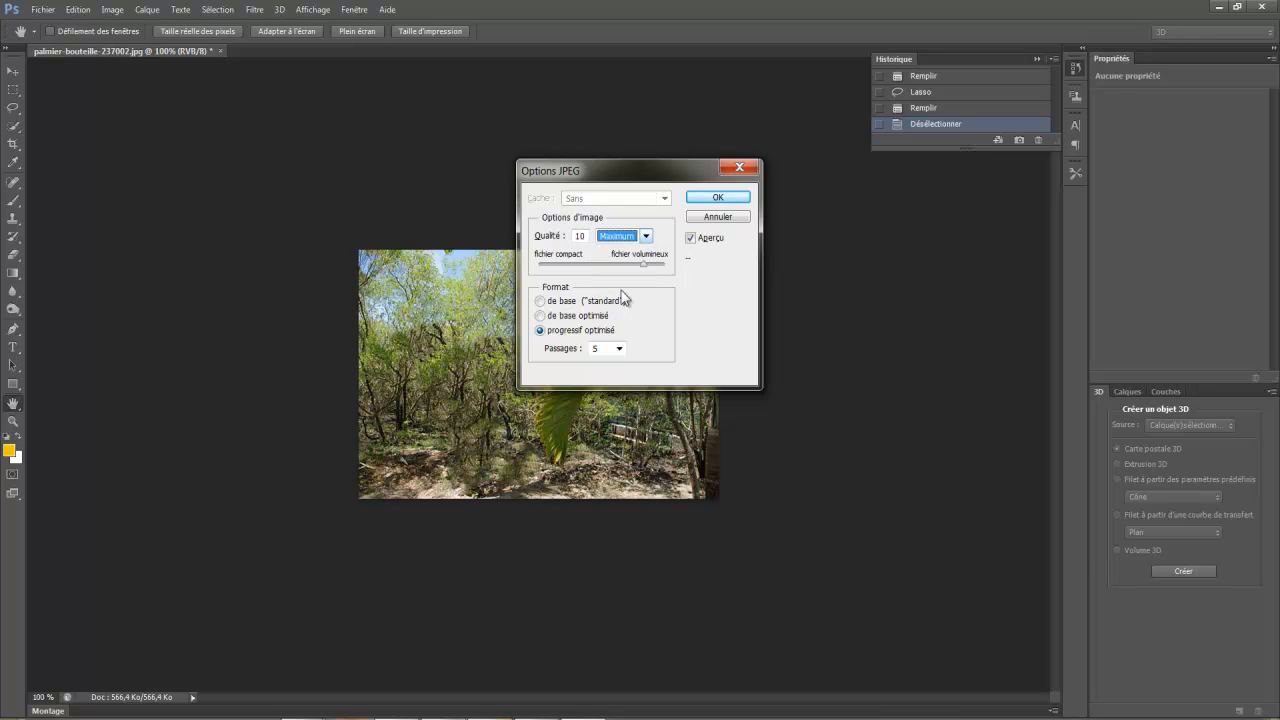
pyautogui.click(705, 197)
# Close Photoshop and minimize the browser window to reach the desktop.
pyautogui.hotkey('ctrl', '+')
pyautogui.hotkey('ctrl', '+')
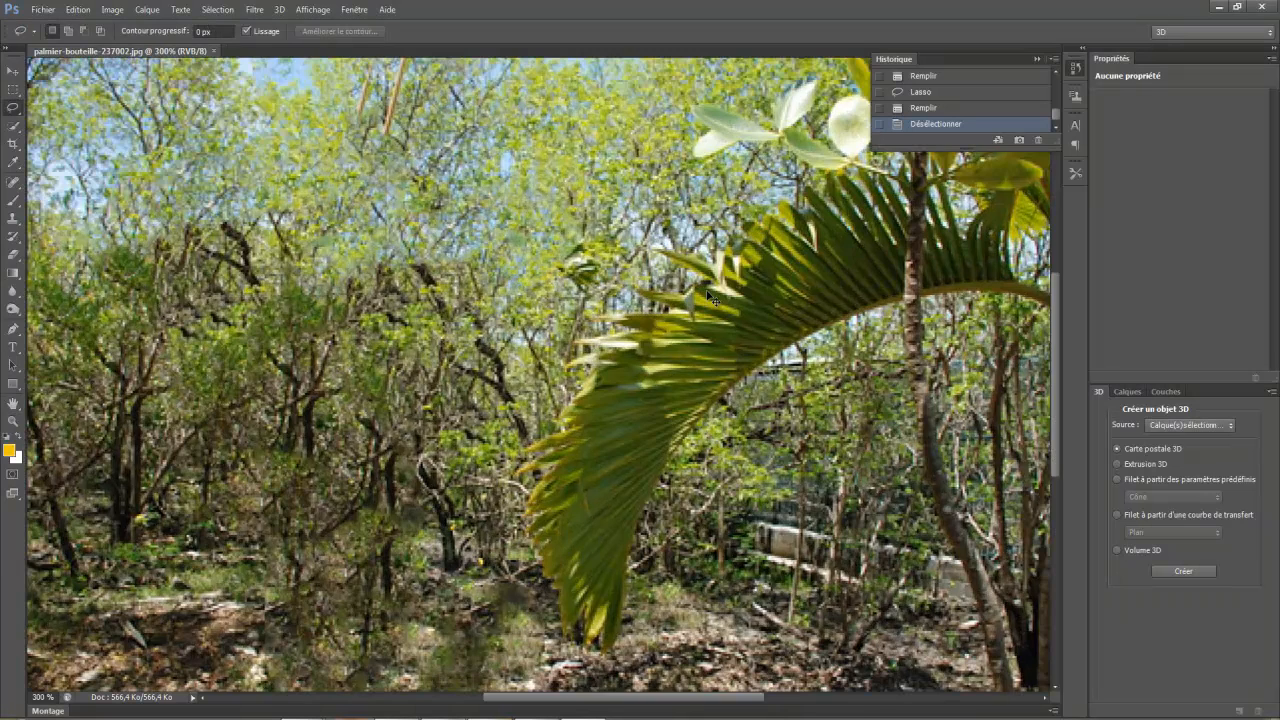
pyautogui.hotkey('ctrl', '-')
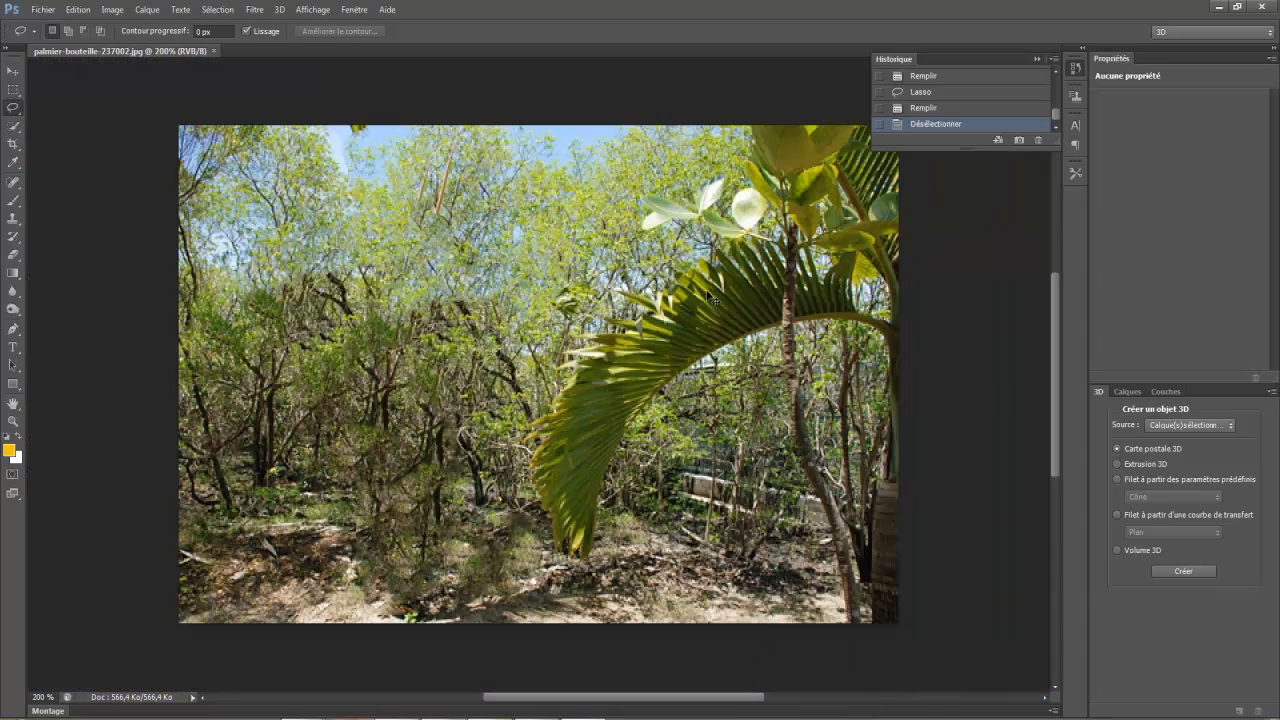
pyautogui.click(1272, 7)
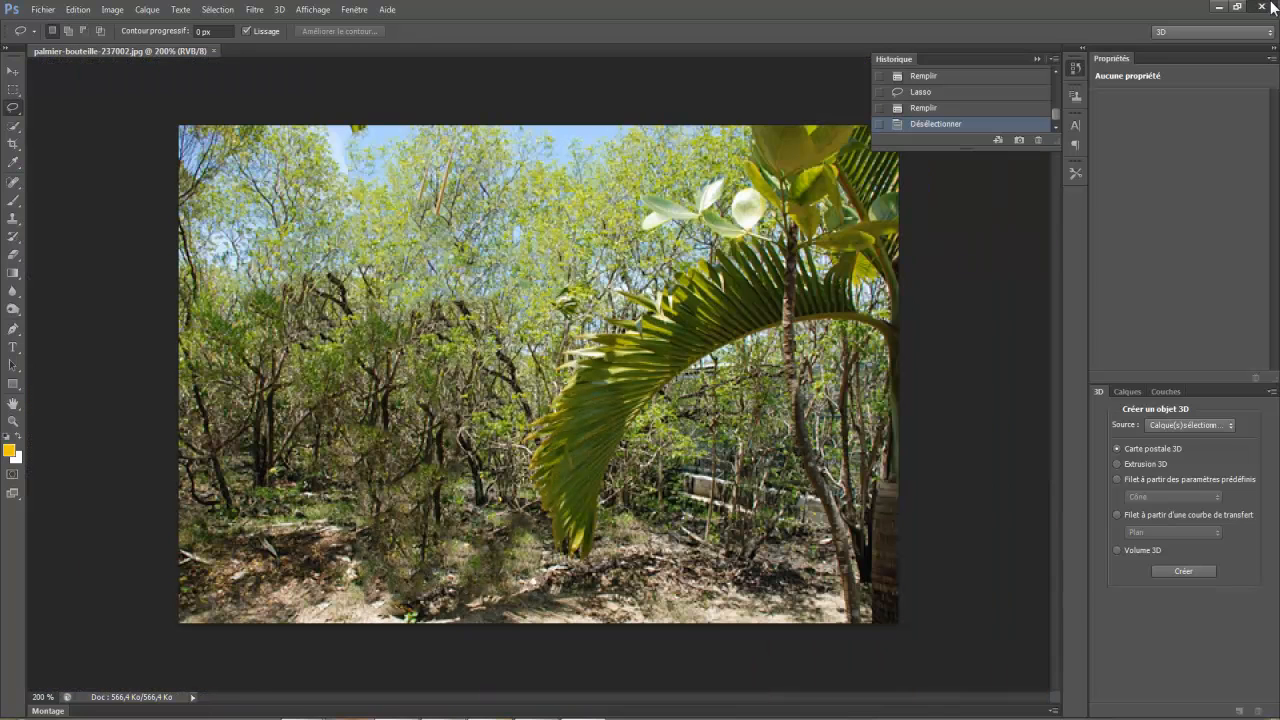
pyautogui.click(1203, 9)
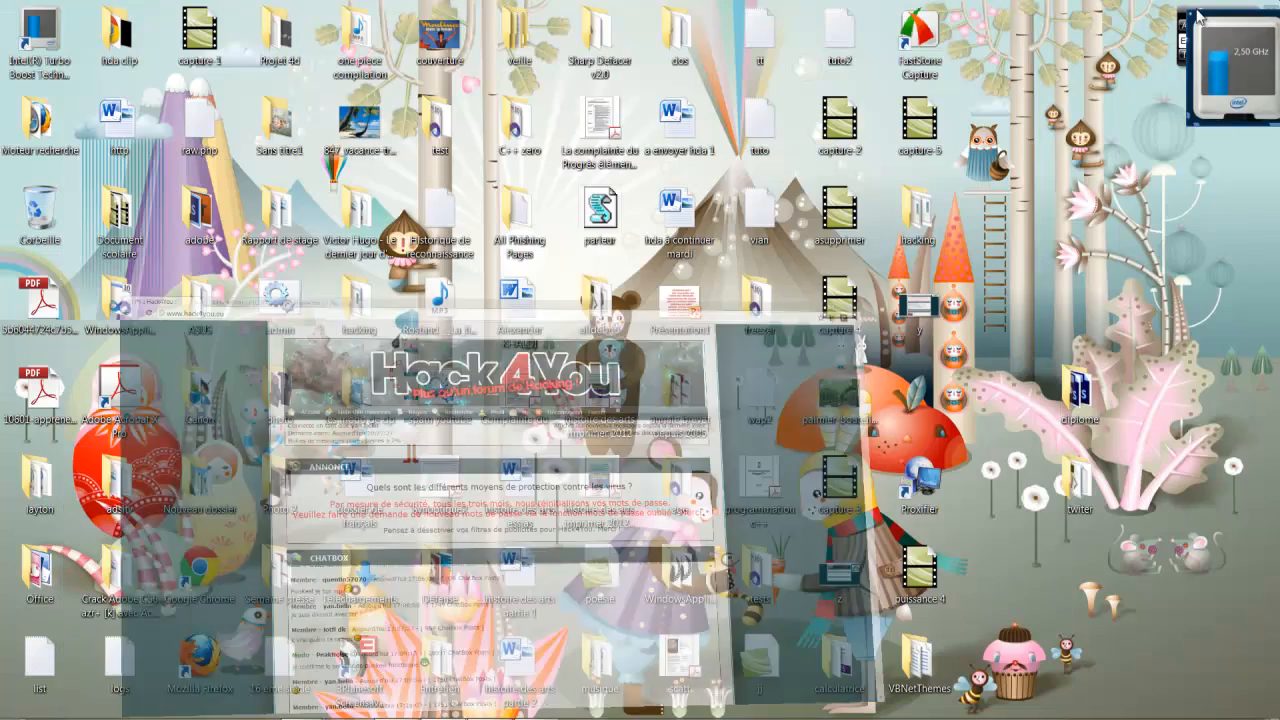
# Open palmier-bouteille-237002.jpg from the desktop in the Picasa viewer, examine it full screen in a slideshow, and leave the slideshow.
pyautogui.doubleClick(843, 408)
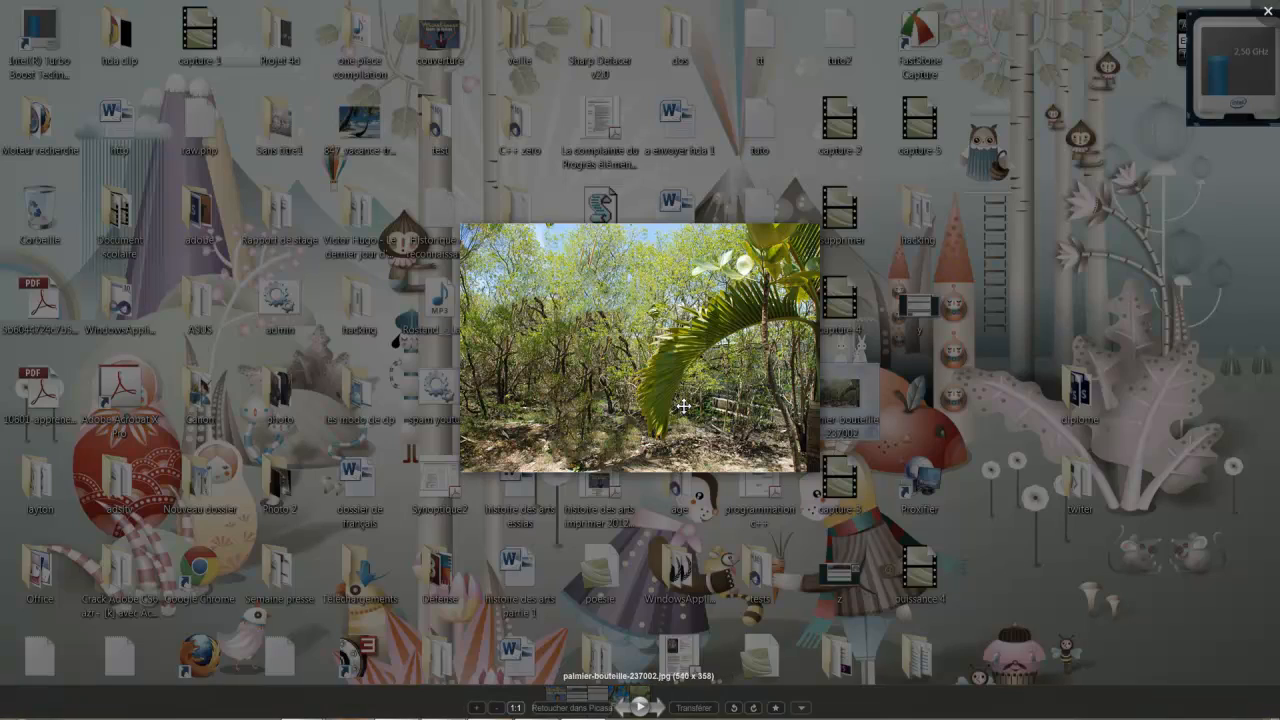
pyautogui.click(640, 706)
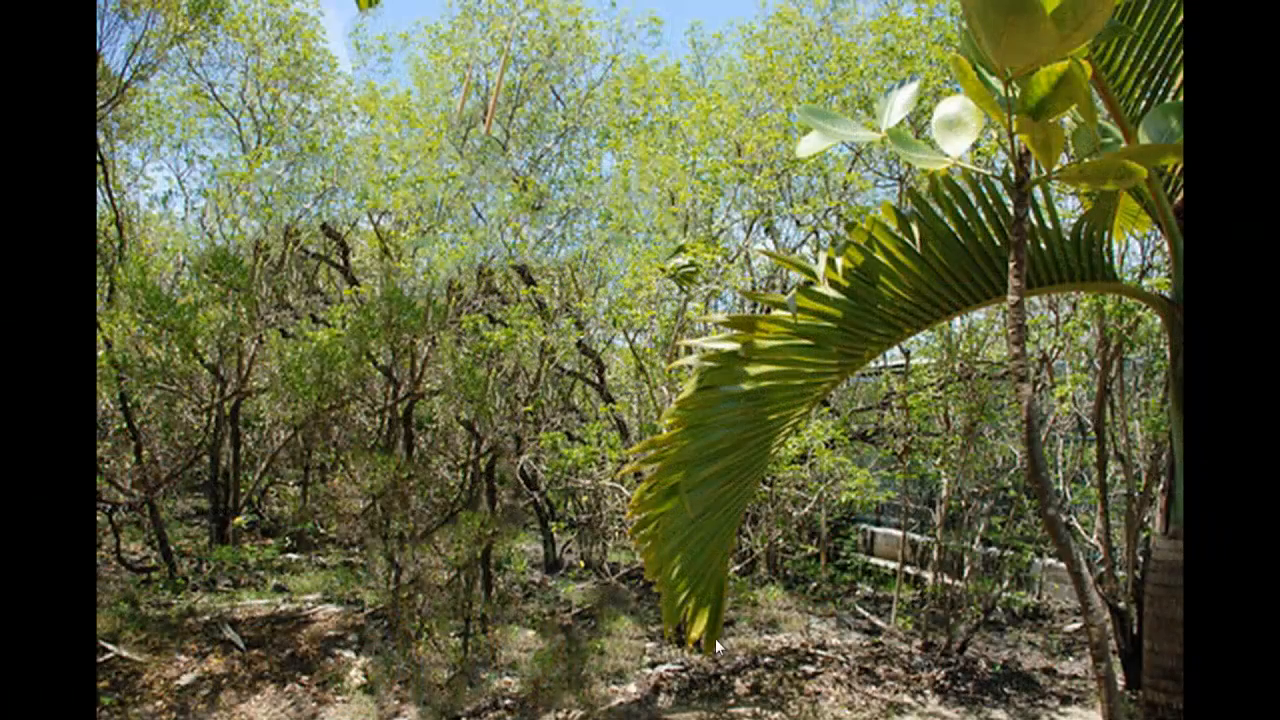
pyautogui.click(804, 483)
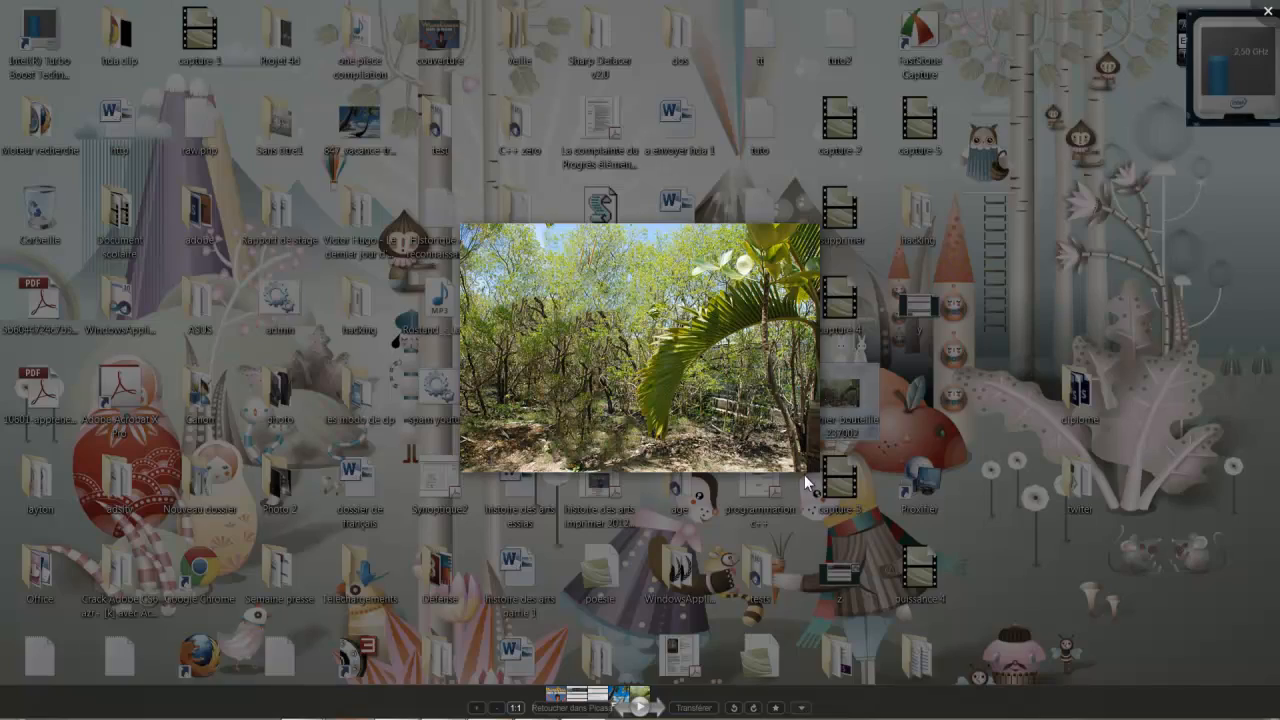